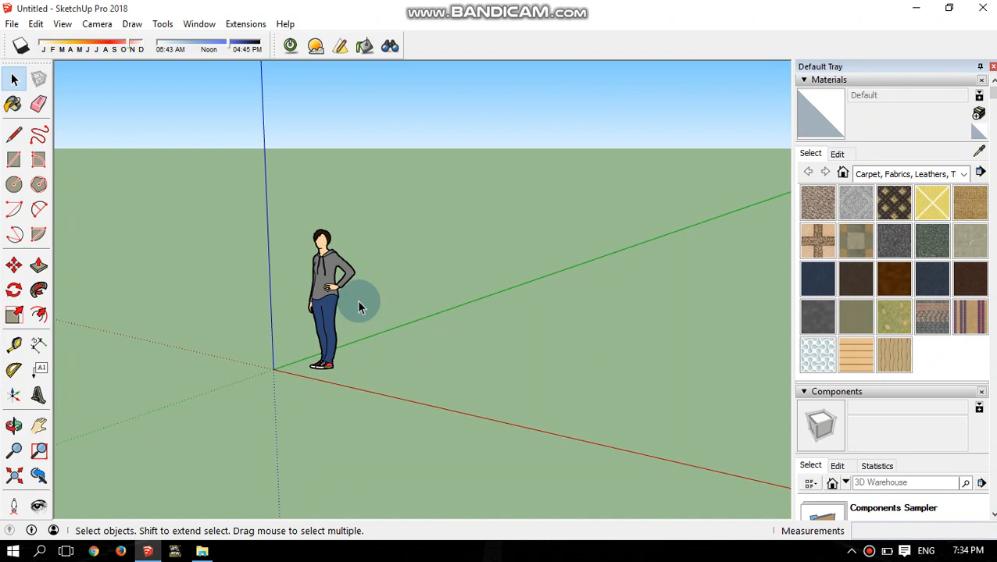
# Draw a 3 m line along the red axis, starting on the ground beside the standing figure
pyautogui.click(14, 133)
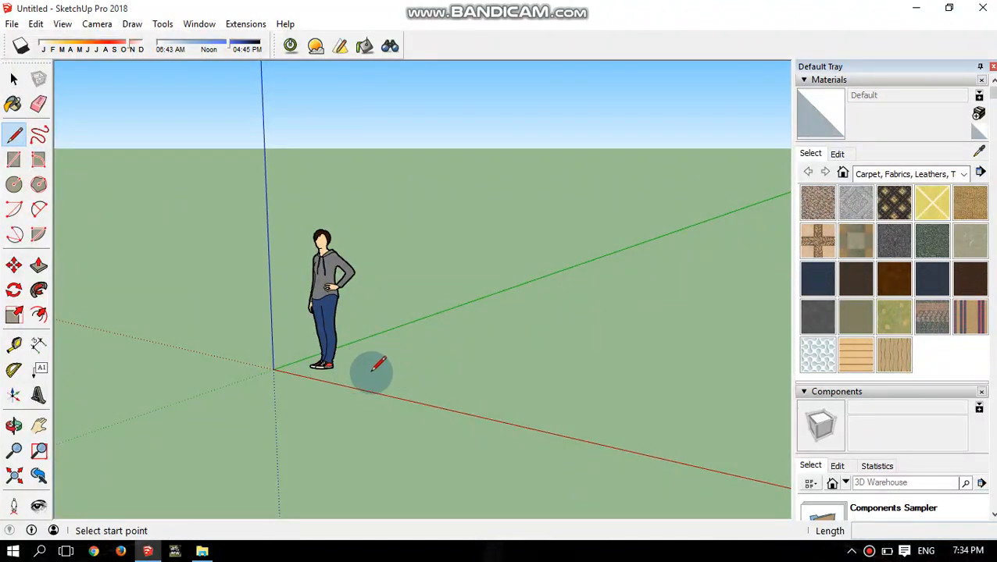
pyautogui.click(372, 370)
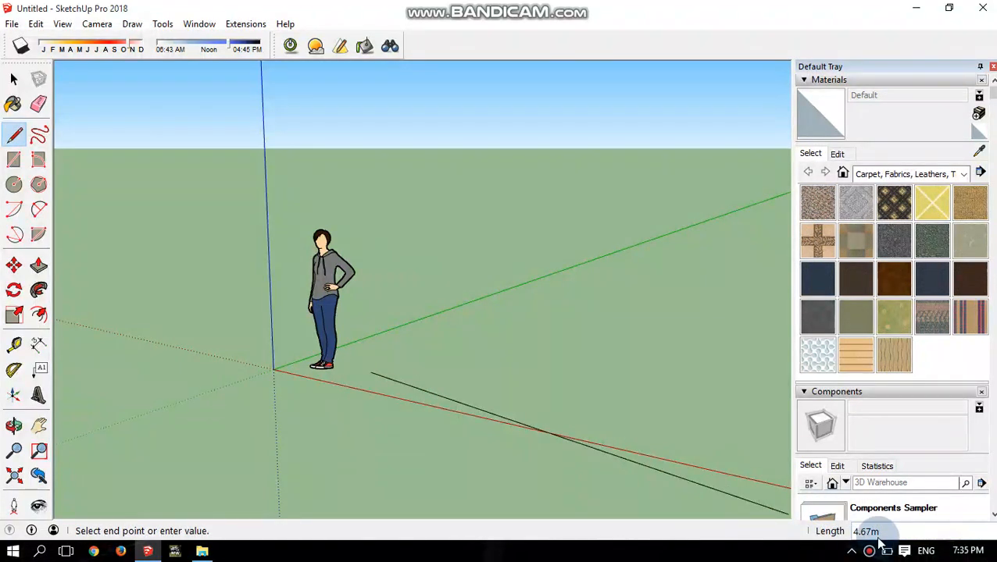
pyautogui.click(846, 528)
pyautogui.click(871, 532)
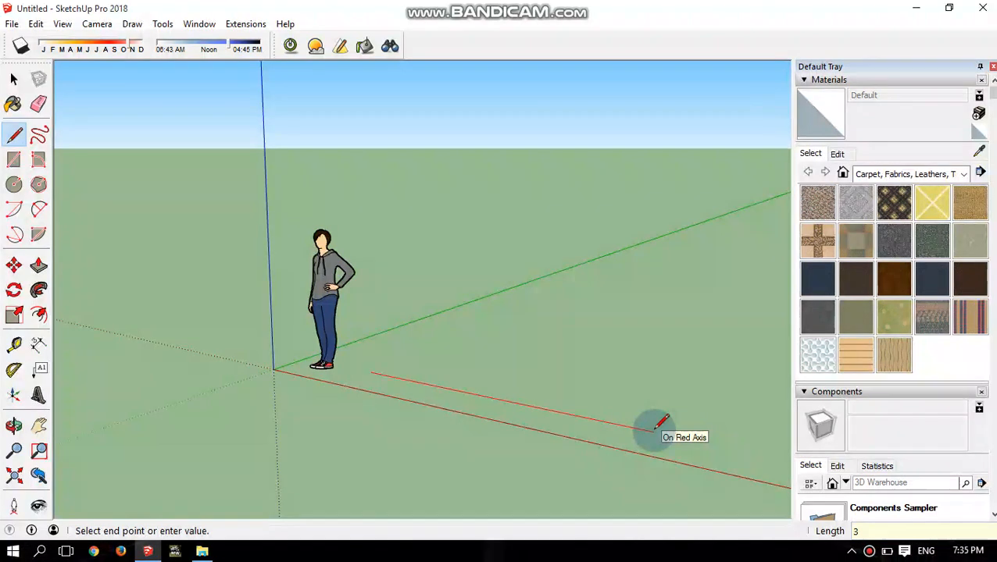
pyautogui.write('3')
pyautogui.press('Return')
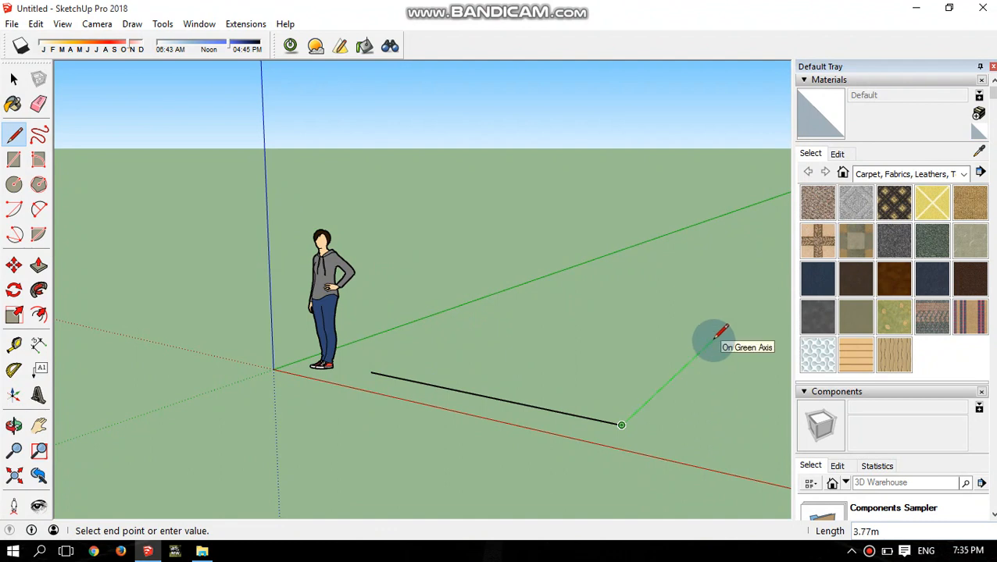
# Continue from the line's end with a 2 m edge along the green axis and close the four-sided face back onto the first line
pyautogui.write('2')
pyautogui.press('Return')
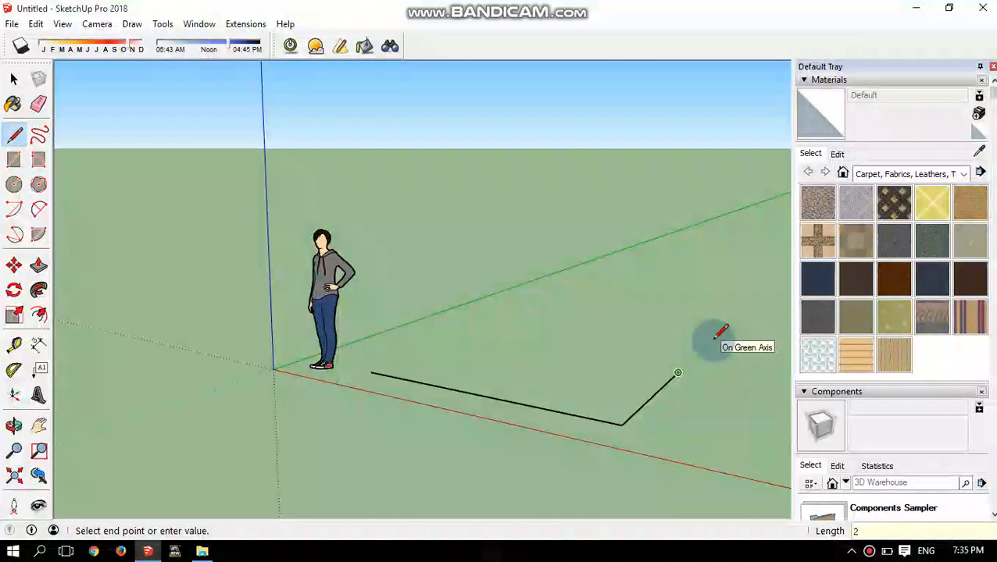
pyautogui.click(516, 347)
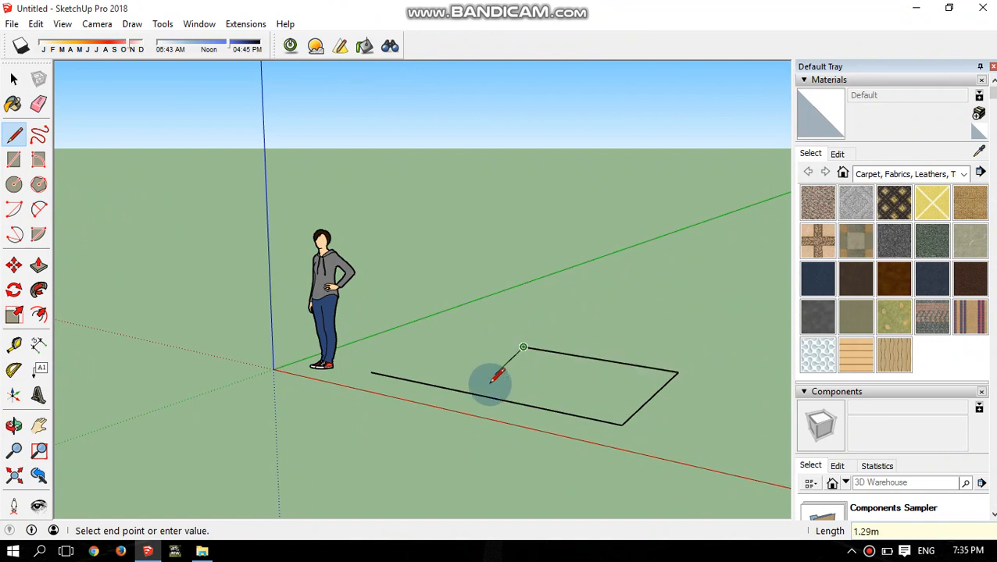
pyautogui.click(443, 388)
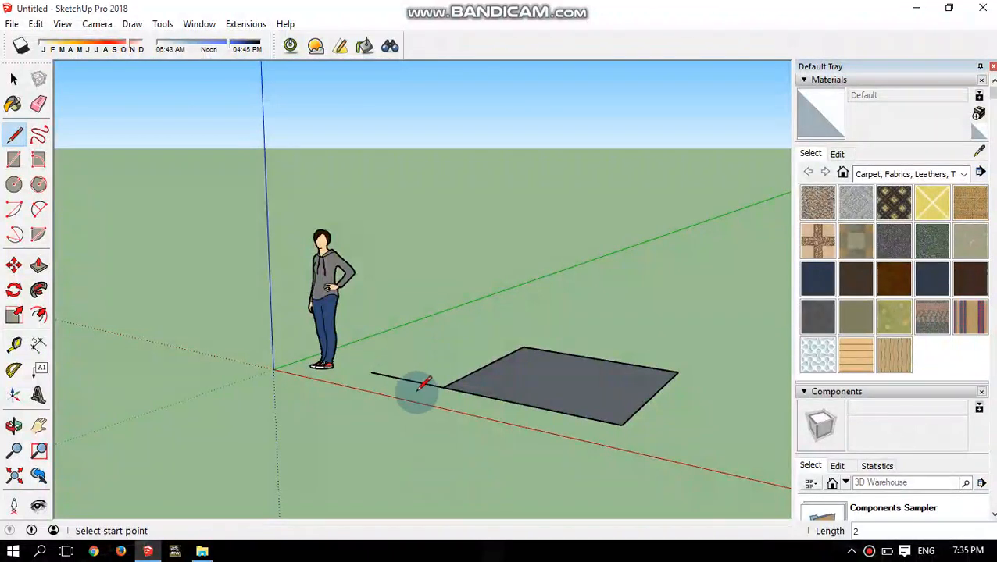
# Erase the leftover piece of the first line that extends beyond the face's corner
pyautogui.click(37, 106)
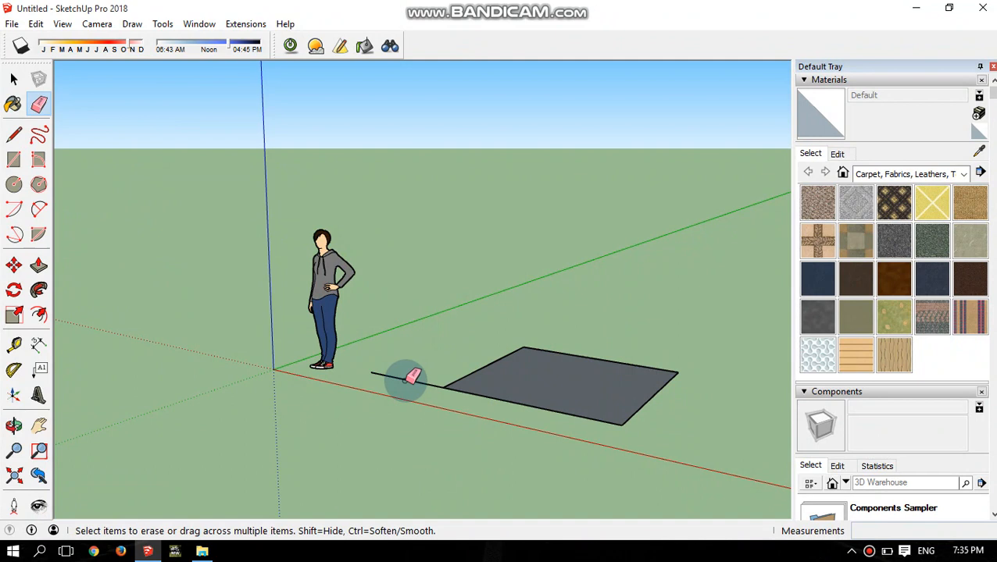
pyautogui.moveTo(437, 397)
pyautogui.mouseDown(button='middle')
pyautogui.moveTo(519, 447)
pyautogui.moveTo(489, 369)
pyautogui.mouseUp(button='middle')
pyautogui.scroll(4, 485, 372)
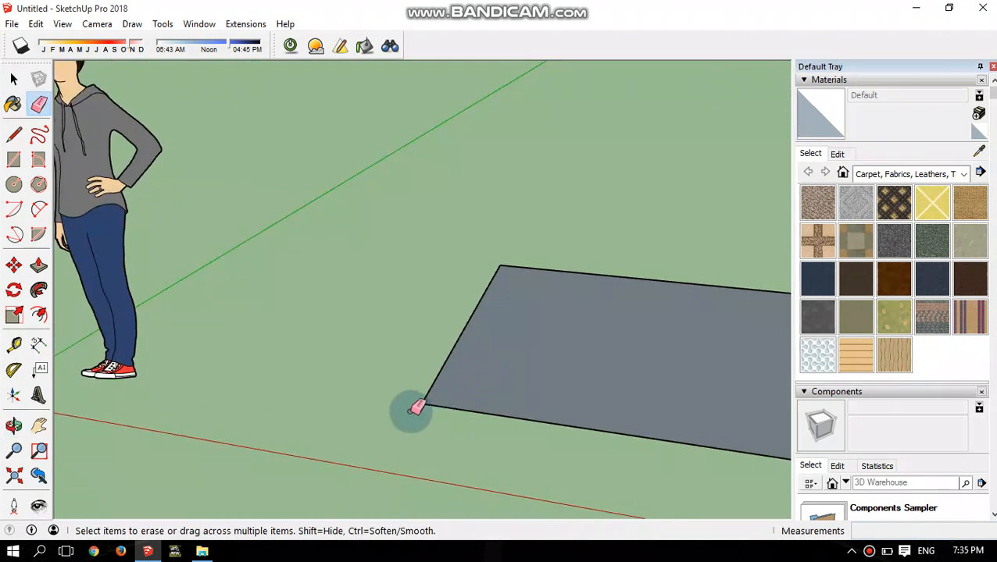
pyautogui.scroll(1, 418, 408)
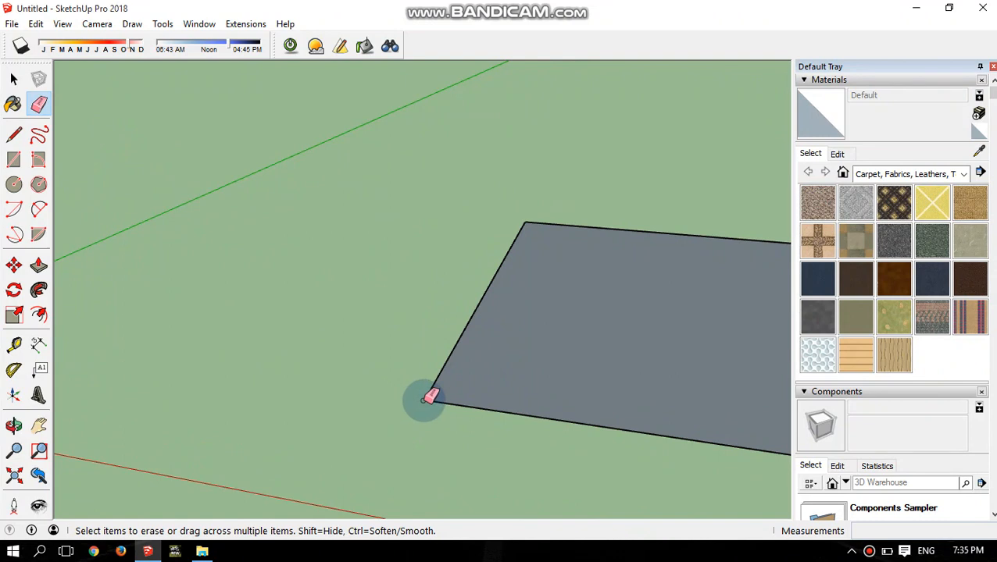
# Erase the face's edges in pairs at two opposite corners
pyautogui.moveTo(433, 397); pyautogui.dragTo(433, 400)
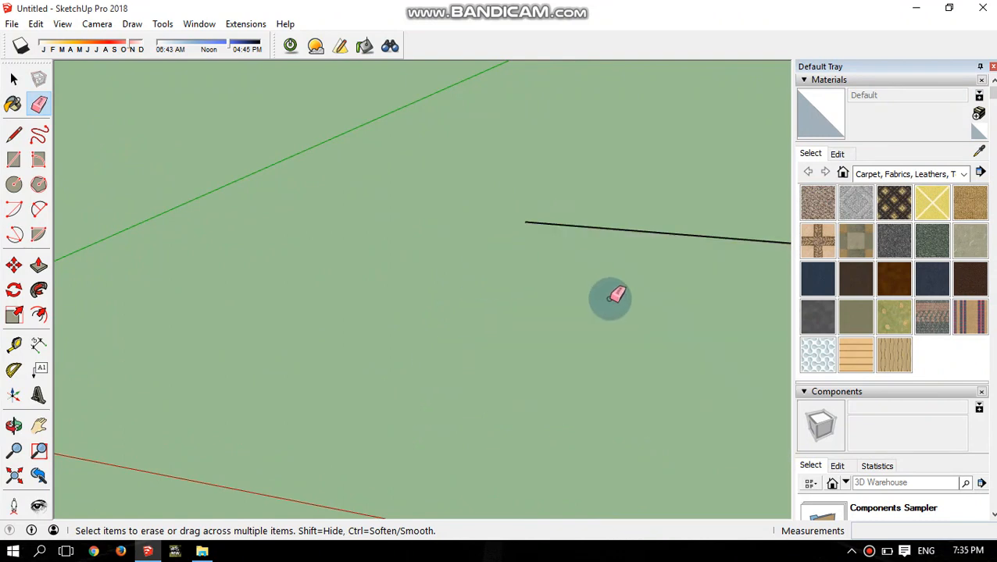
pyautogui.scroll(-2, 469, 250)
pyautogui.scroll(-3, 504, 281)
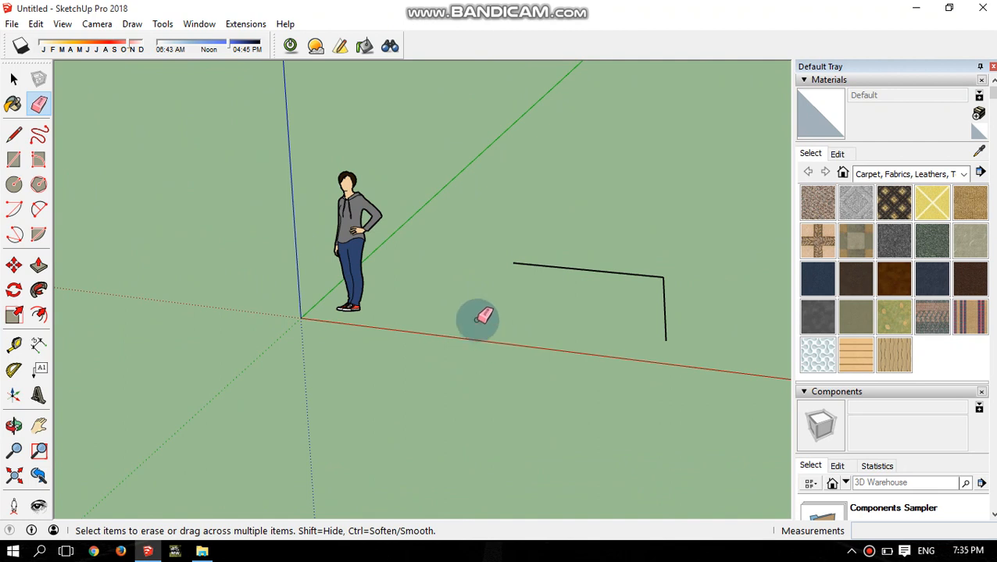
pyautogui.scroll(5, 651, 278)
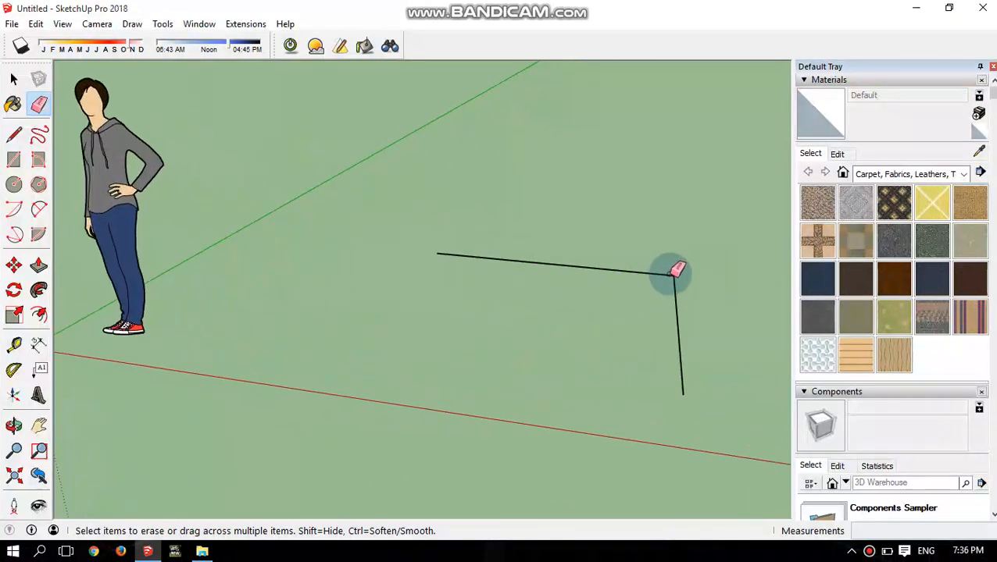
pyautogui.click(680, 275)
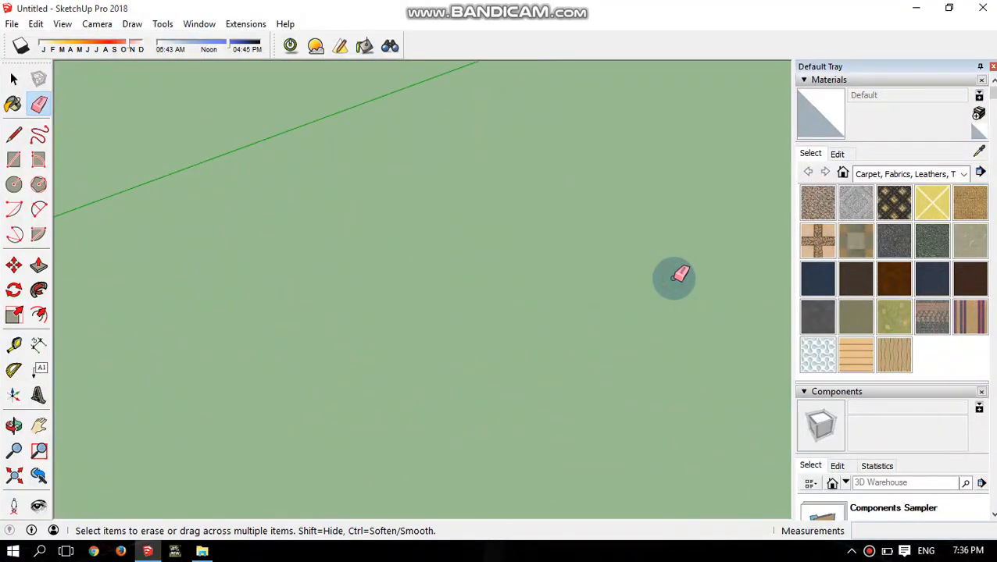
pyautogui.scroll(-5, 668, 281)
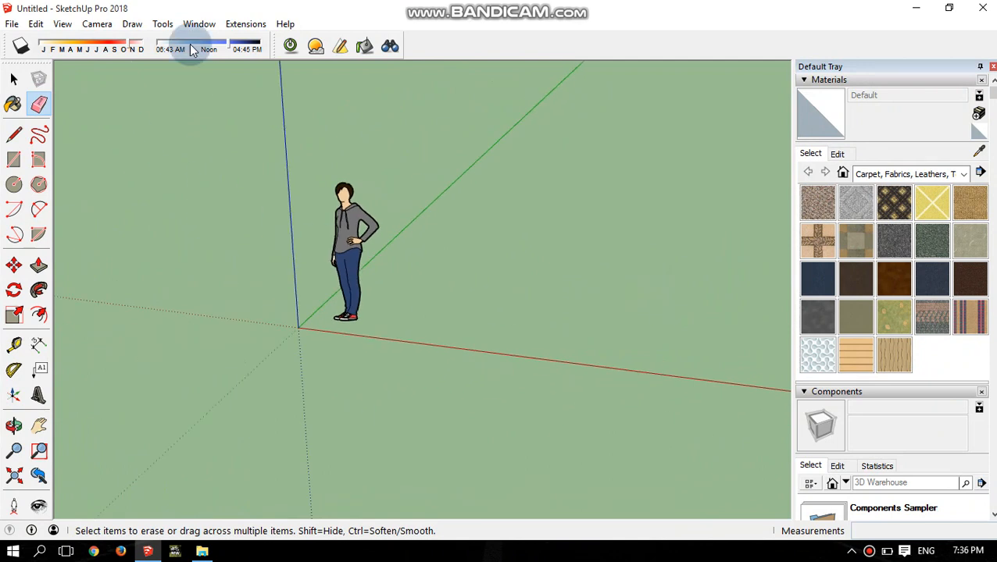
# Undo the last two edge erasures
pyautogui.click(36, 23)
pyautogui.click(68, 43)
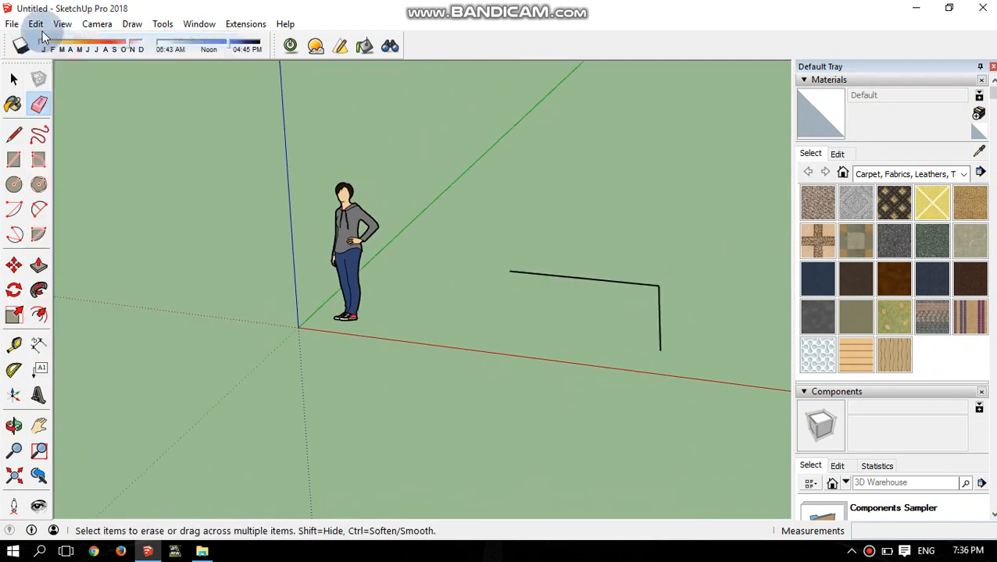
pyautogui.click(37, 23)
pyautogui.click(62, 37)
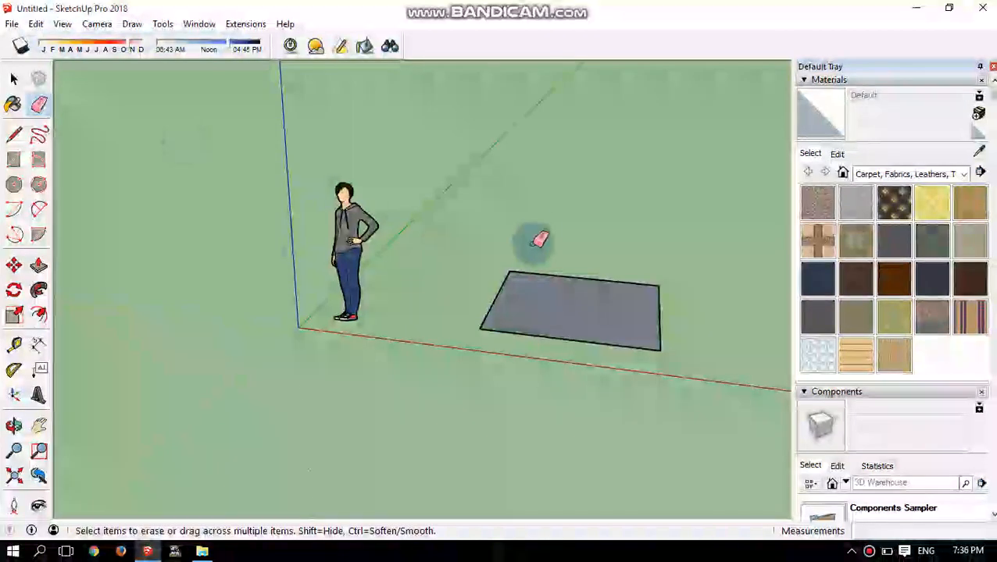
# Erase the entire four-sided face with all of its edges
pyautogui.scroll(-1, 508, 242)
pyautogui.scroll(-1, 607, 253)
pyautogui.scroll(4, 663, 305)
pyautogui.scroll(-1, 660, 258)
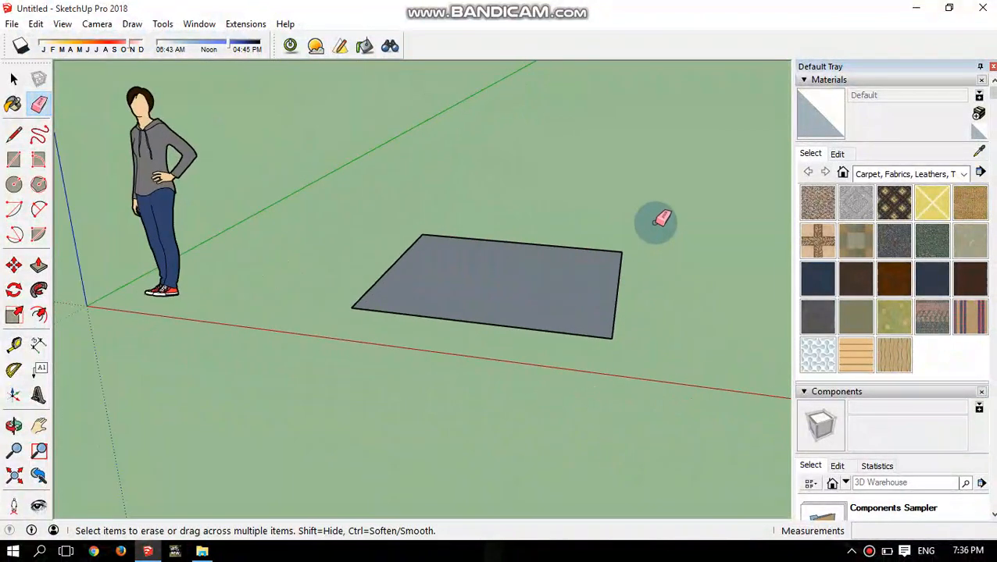
pyautogui.moveTo(638, 229)
pyautogui.mouseDown()
pyautogui.moveTo(342, 318)
pyautogui.moveTo(367, 271)
pyautogui.moveTo(666, 306)
pyautogui.moveTo(641, 311)
pyautogui.mouseUp()
pyautogui.moveTo(519, 271)
pyautogui.mouseDown(button='middle')
pyautogui.moveTo(497, 209)
pyautogui.moveTo(445, 252)
pyautogui.moveTo(463, 296)
pyautogui.mouseUp(button='middle')
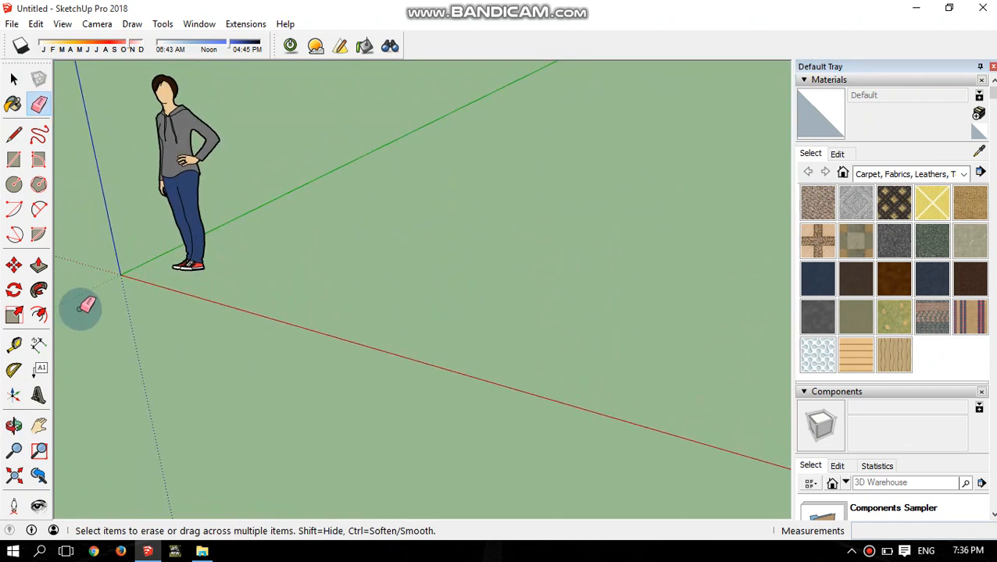
# Draw a freehand rectangle about 2.11 by 2.04 m on the ground beside the figure
pyautogui.click(15, 158)
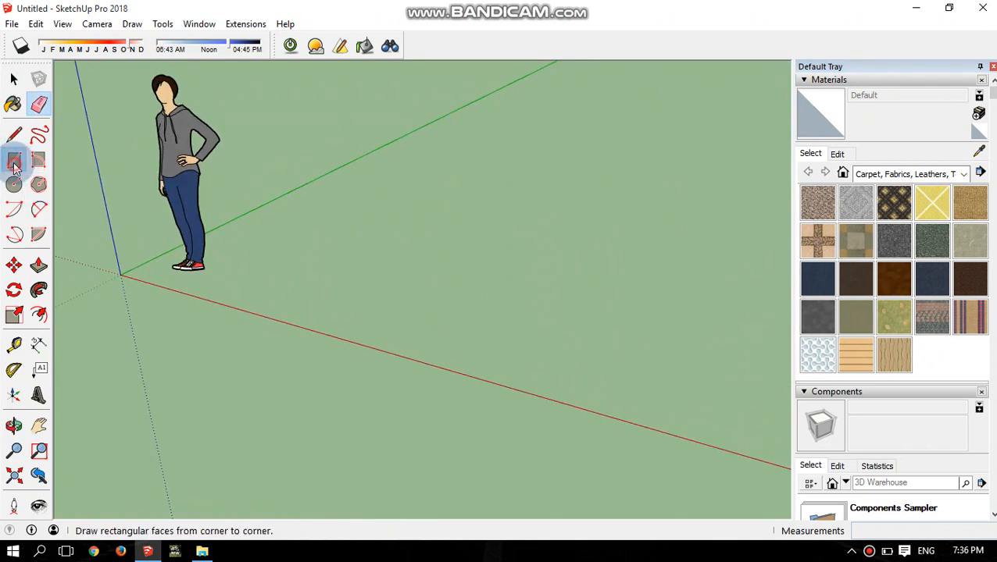
pyautogui.click(286, 270)
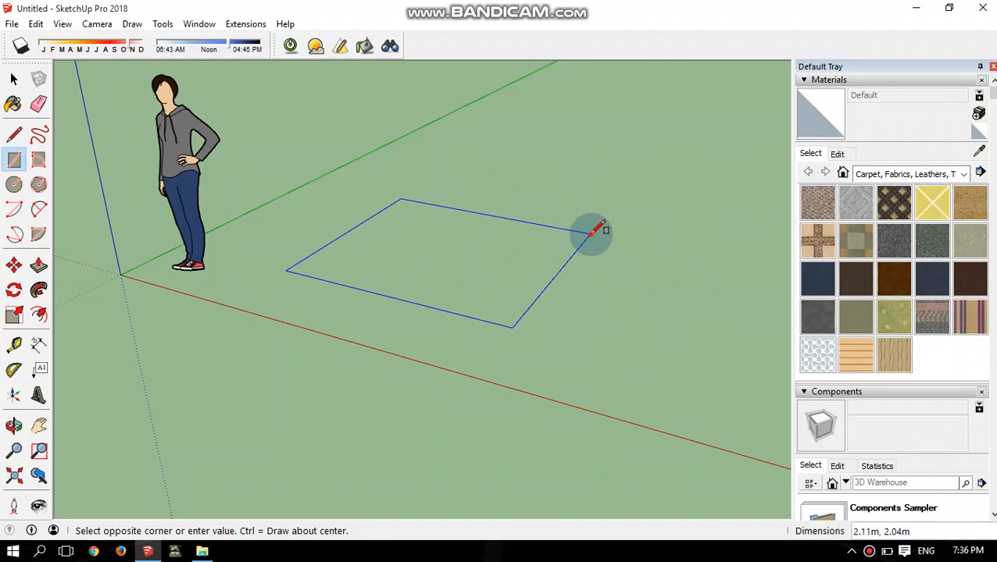
pyautogui.click(590, 233)
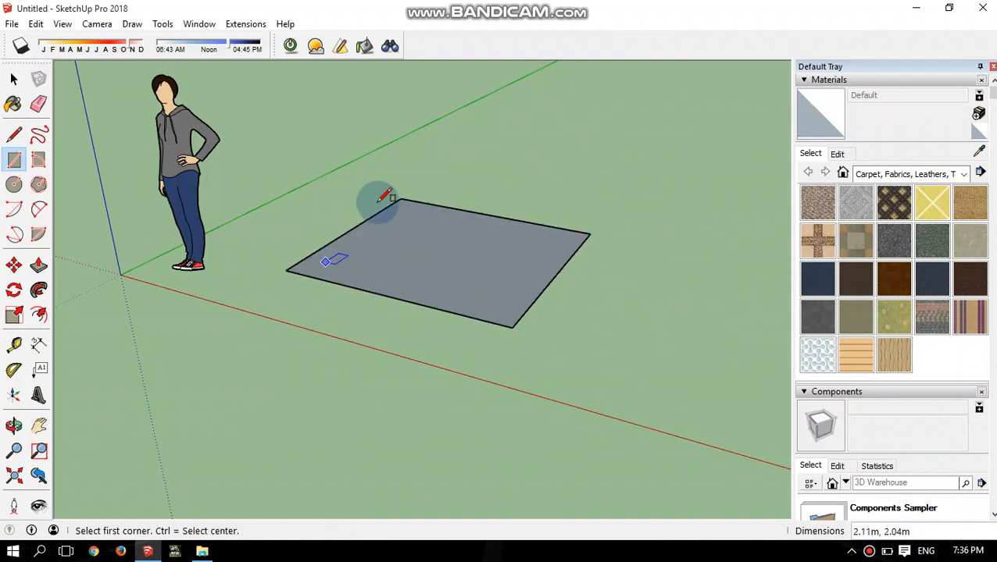
# Draw a second rectangle with dimensions 3,2 (metres) on the ground next to the first one
pyautogui.moveTo(527, 307); pyautogui.dragTo(630, 383, button='middle')
pyautogui.scroll(3, 625, 379)
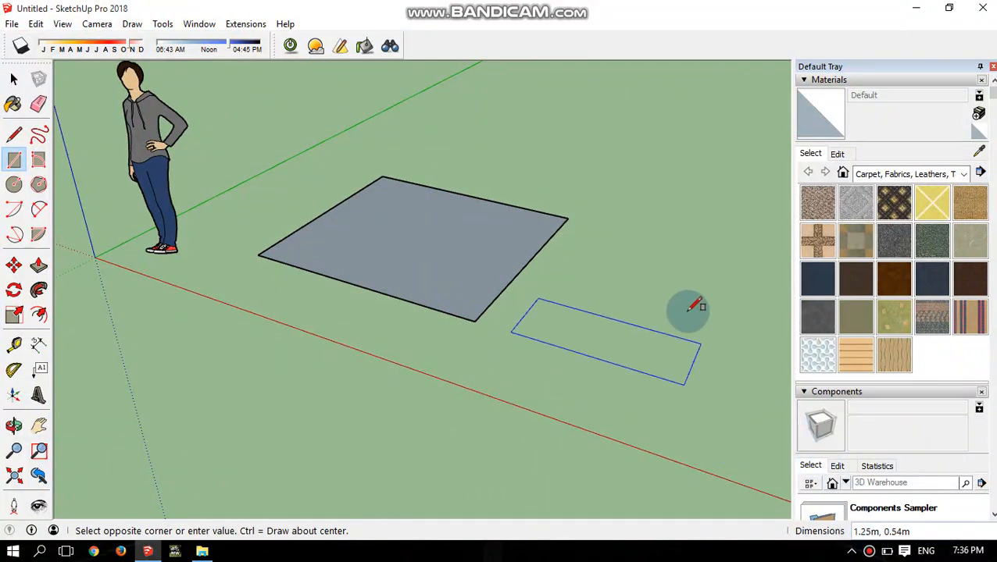
pyautogui.write('3')
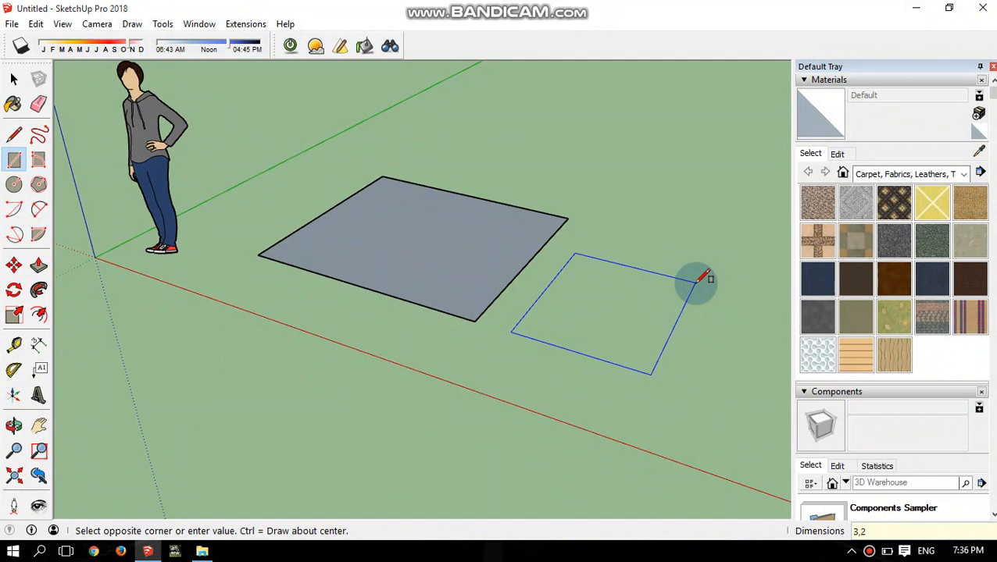
pyautogui.write(',2')
pyautogui.press('Return')
# Dimension the second rectangle's long front edge from corner to corner and place the dimension in front of it
pyautogui.scroll(-6, 700, 281)
pyautogui.scroll(8, 741, 314)
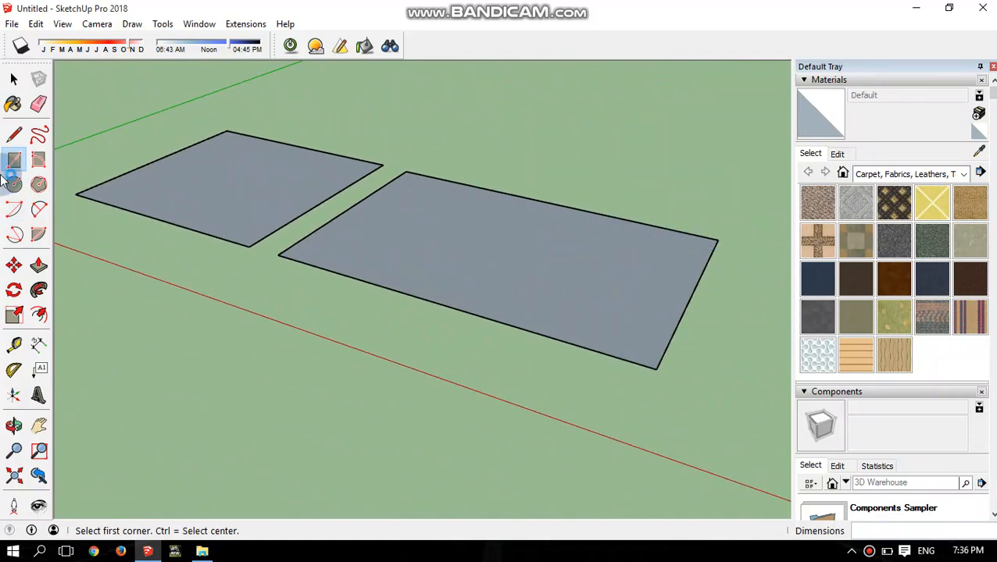
pyautogui.click(39, 346)
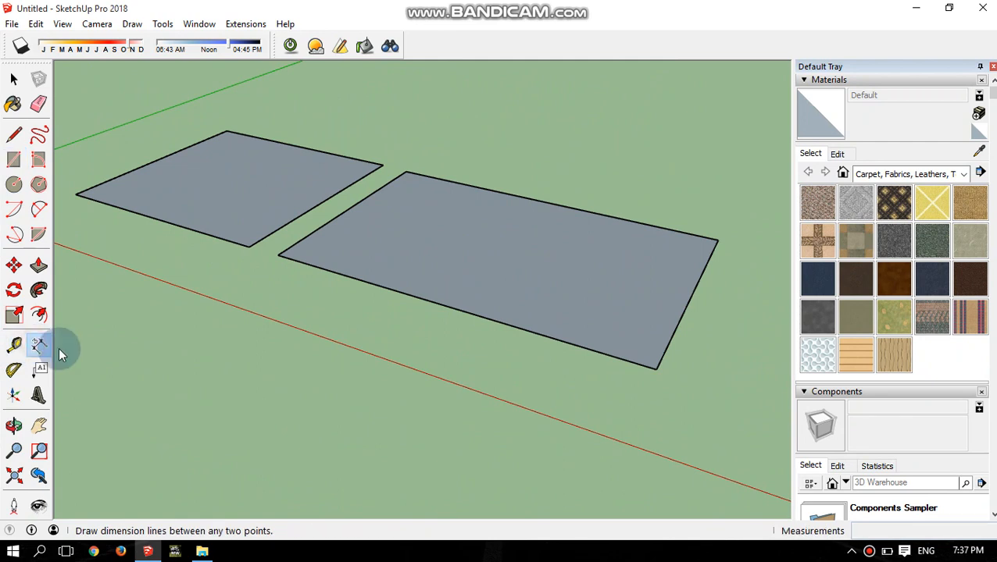
pyautogui.scroll(2, 283, 261)
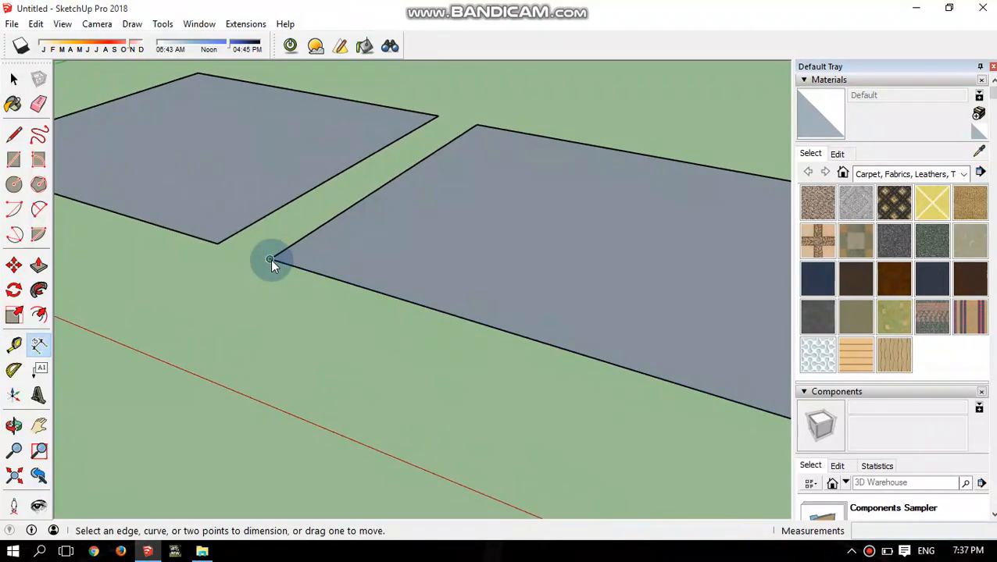
pyautogui.click(270, 260)
pyautogui.scroll(-3, 273, 261)
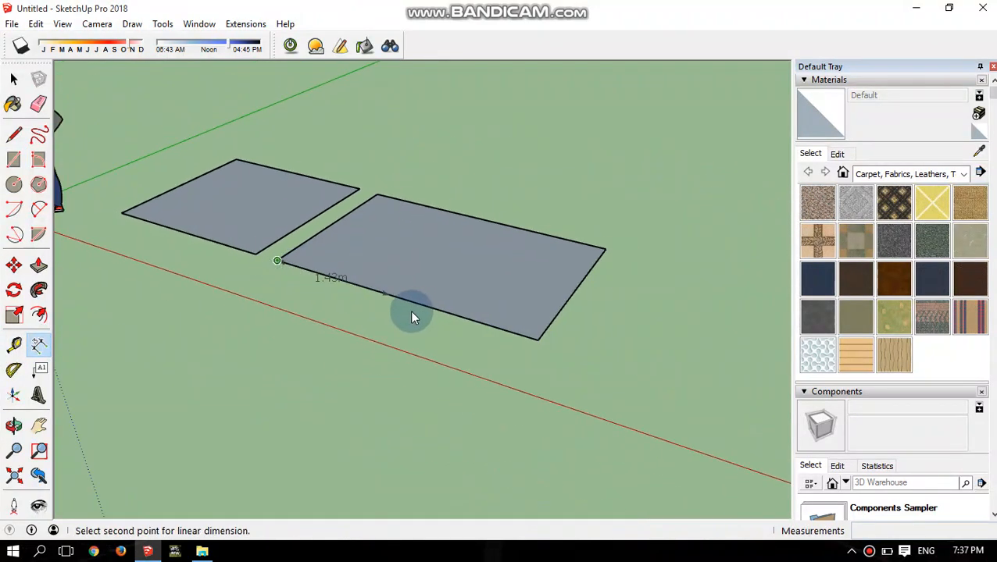
pyautogui.click(530, 342)
pyautogui.scroll(2, 497, 365)
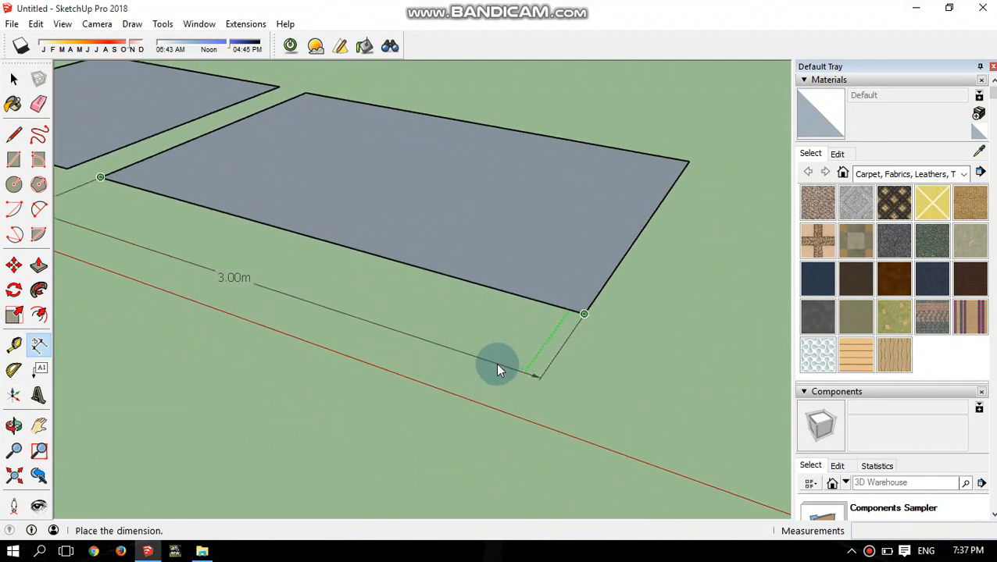
pyautogui.click(539, 352)
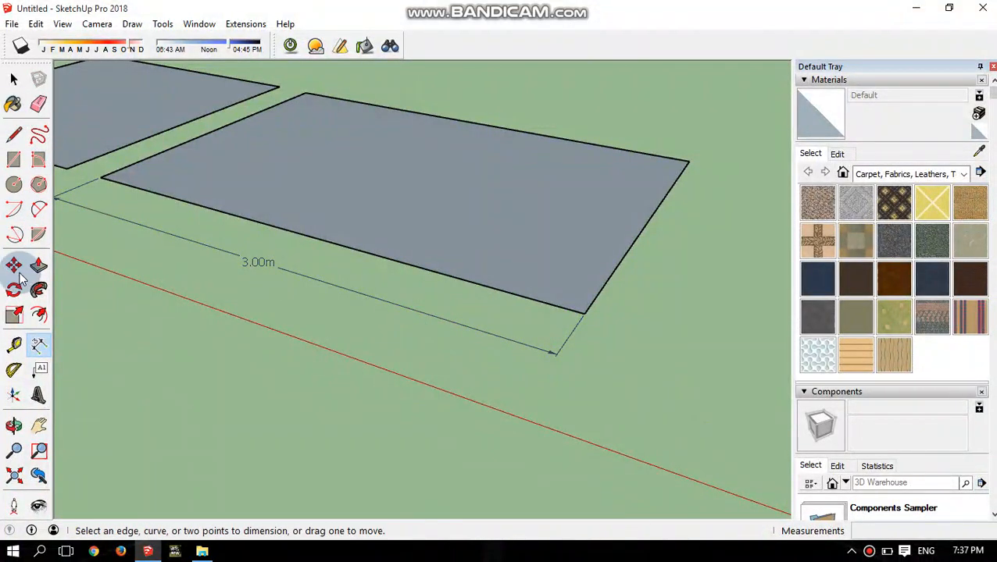
# Dimension the second rectangle's short outer edge and place the dimension outside the face
pyautogui.click(341, 277)
pyautogui.click(513, 316)
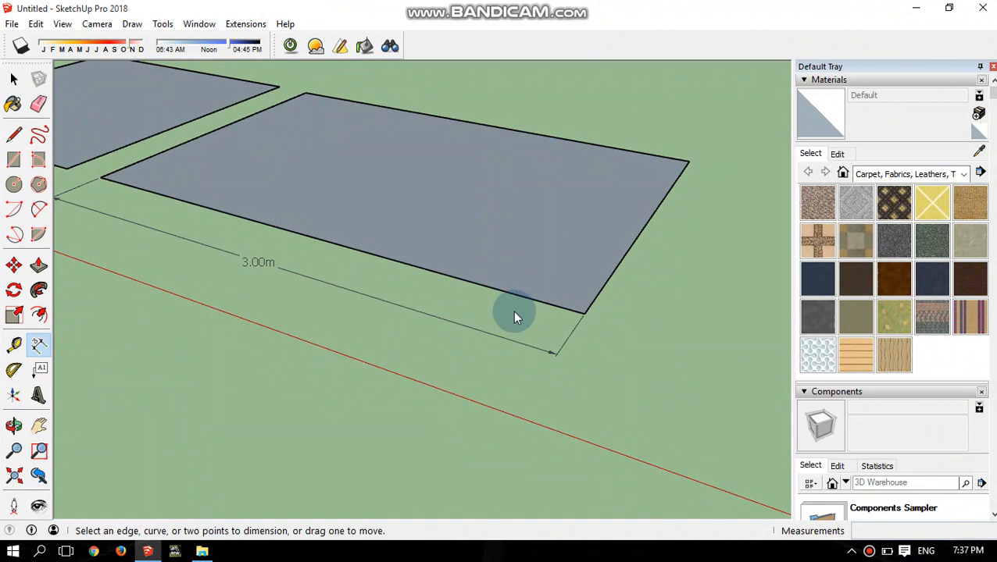
pyautogui.click(584, 315)
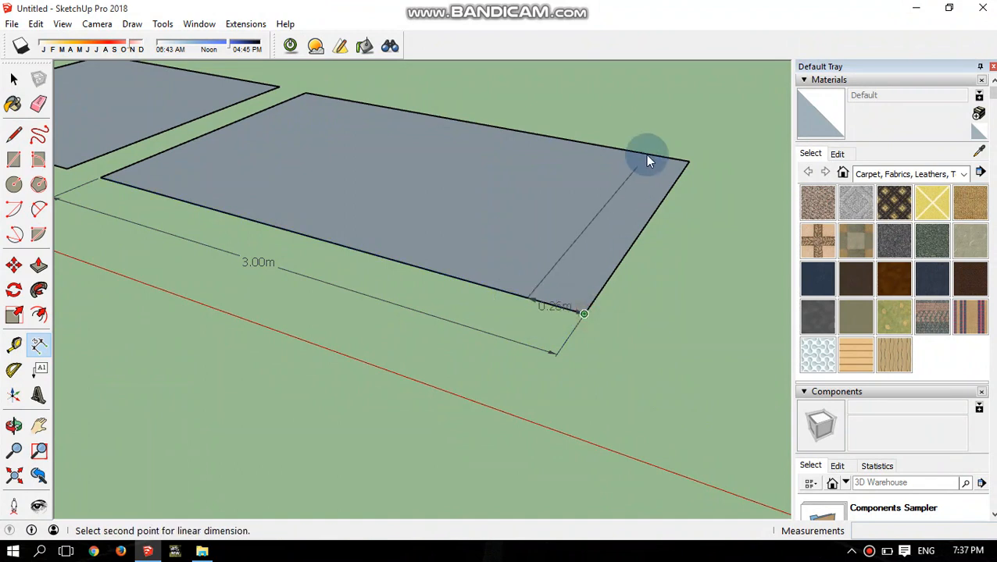
pyautogui.click(689, 160)
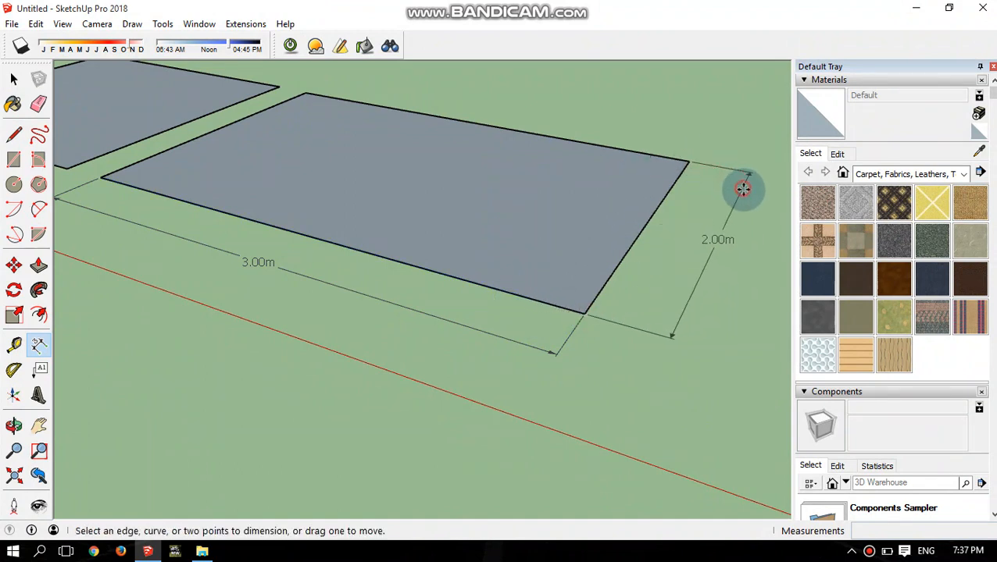
pyautogui.click(745, 187)
# Erase the dimension along the second rectangle's long front edge
pyautogui.scroll(-1, 712, 297)
pyautogui.scroll(-1, 713, 301)
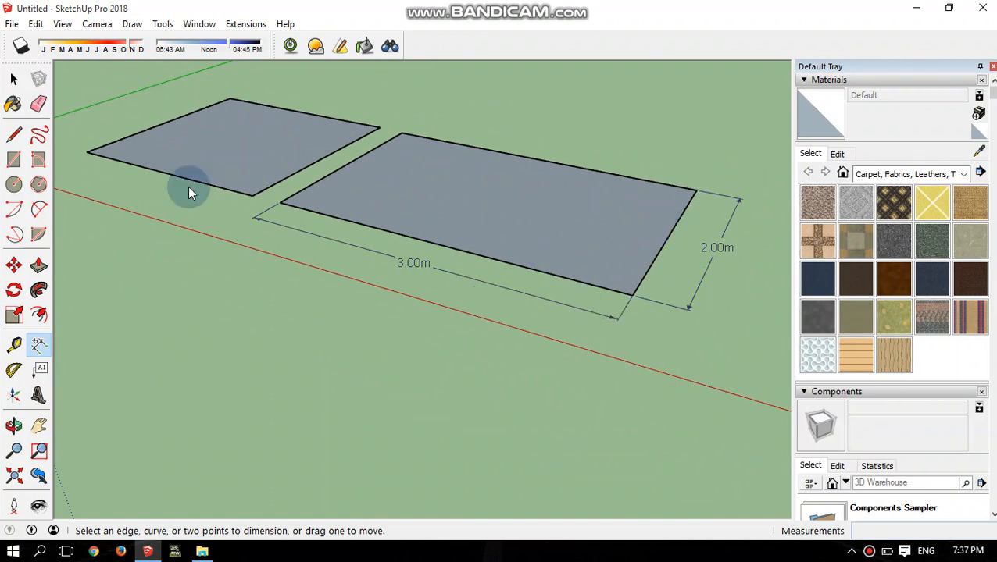
pyautogui.click(39, 104)
pyautogui.click(448, 268)
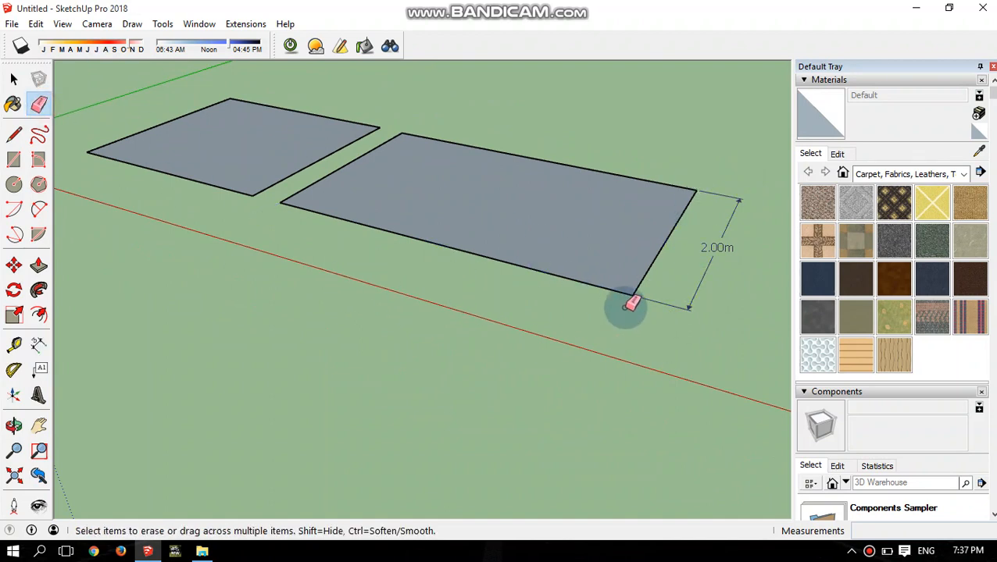
# Erase the dimension along the second rectangle's short outer edge
pyautogui.click(690, 304)
pyautogui.scroll(-1, 440, 160)
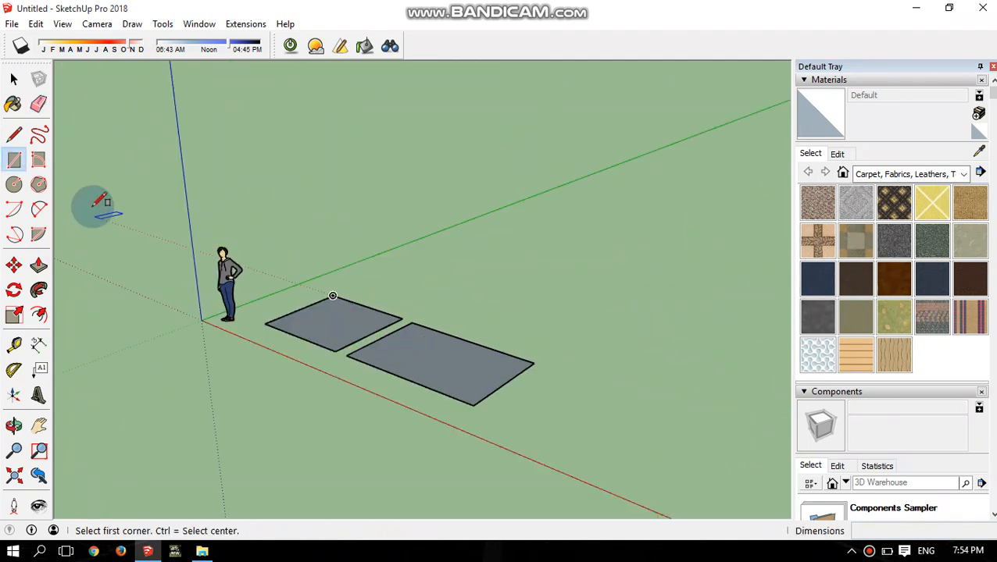
# Draw a circle with a radius of 2 m on the ground behind the two rectangles
pyautogui.click(9, 189)
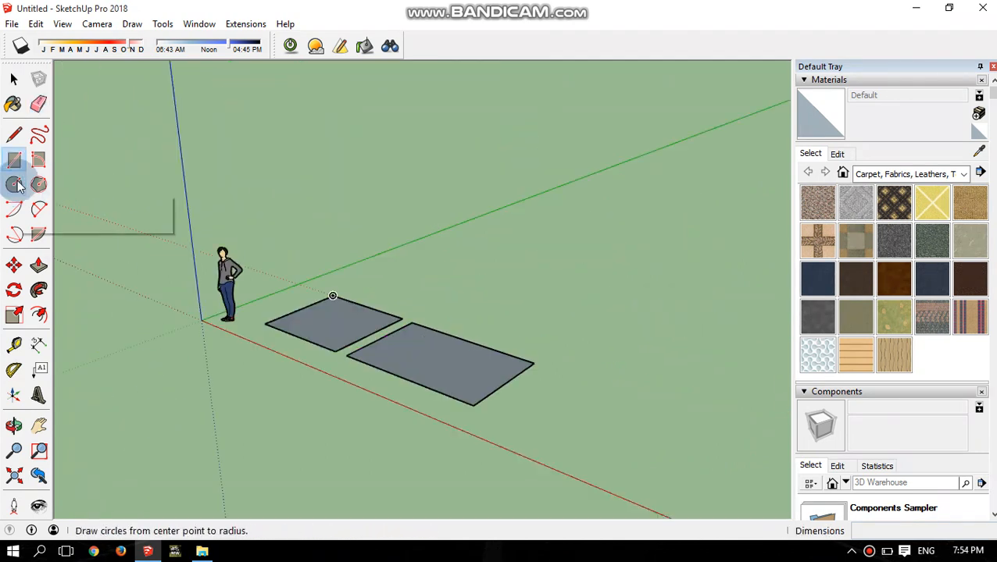
pyautogui.click(19, 185)
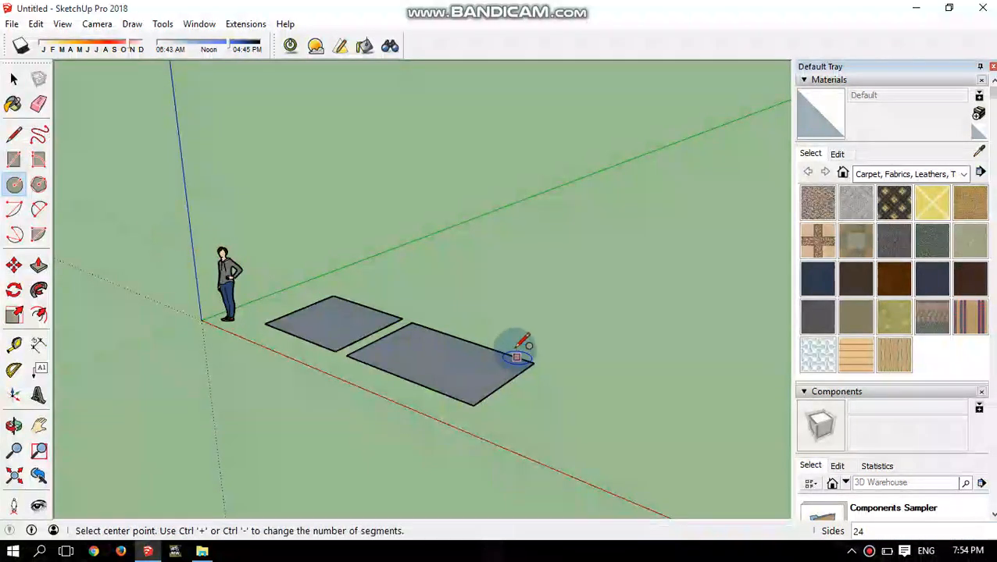
pyautogui.click(517, 279)
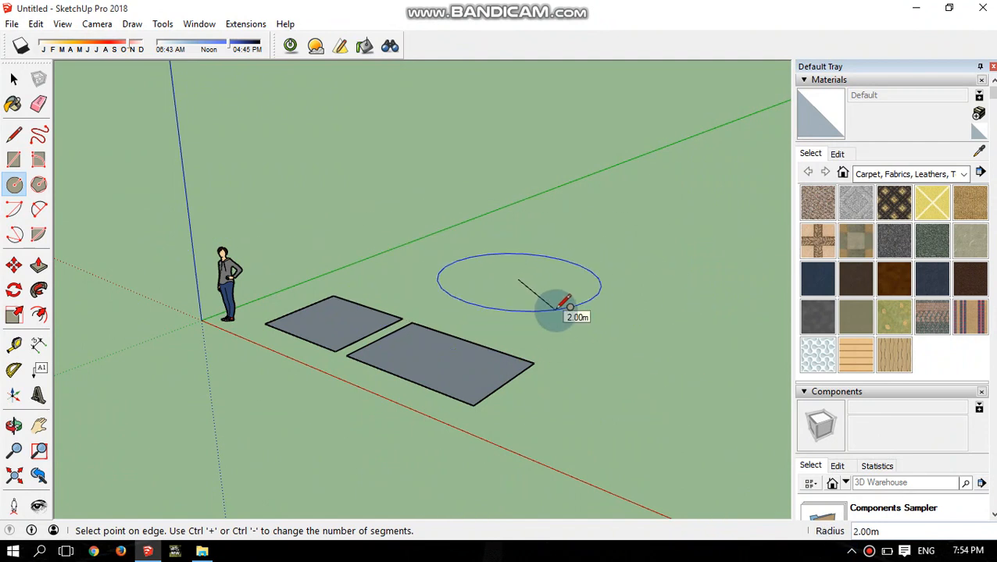
pyautogui.press('Return')
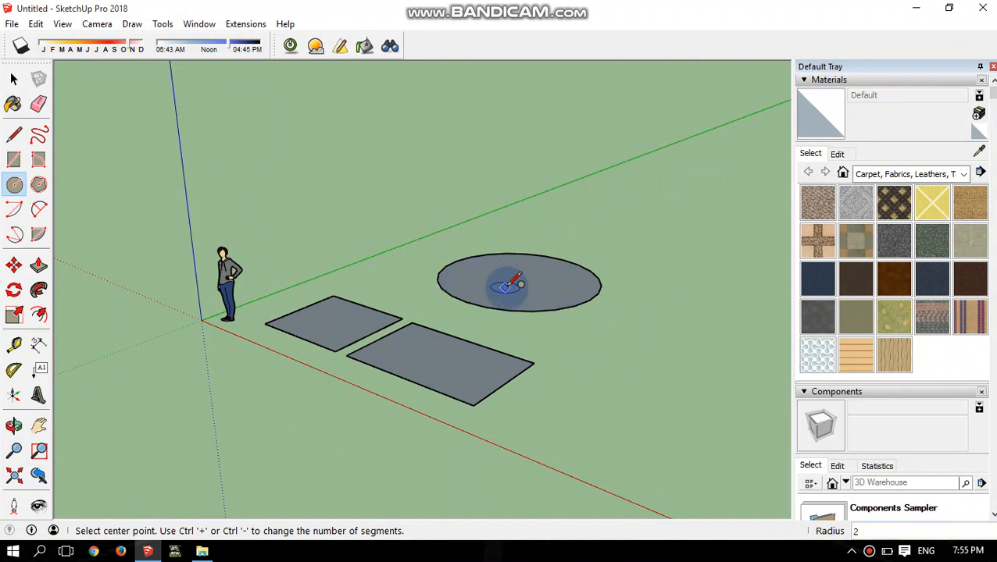
pyautogui.moveTo(507, 296)
pyautogui.mouseDown(button='middle')
pyautogui.moveTo(501, 340)
pyautogui.moveTo(514, 287)
pyautogui.mouseUp(button='middle')
pyautogui.scroll(2, 514, 283)
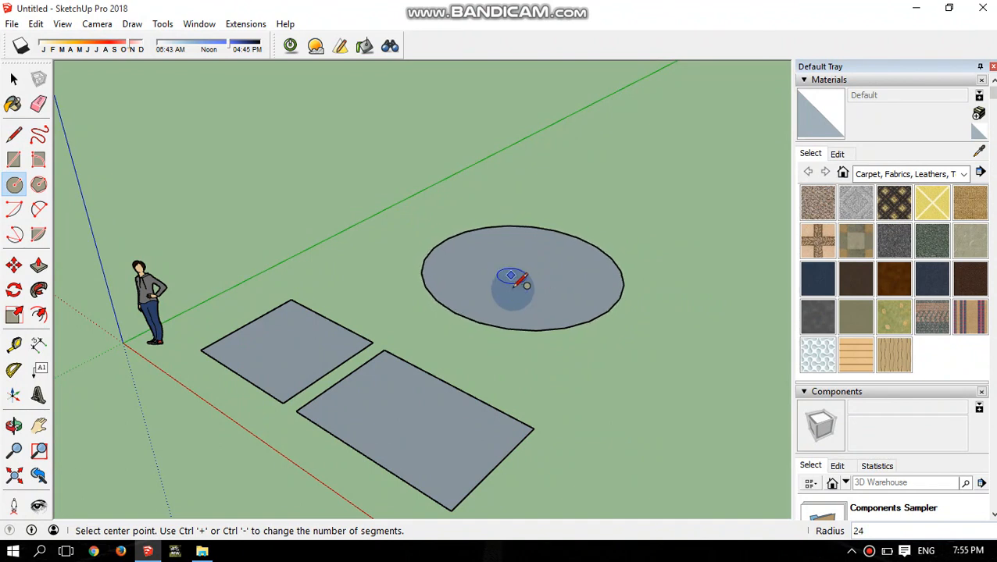
# Draw a five-sided polygon with an inscribed radius of 2 m on the ground beside the circle and the second rectangle
pyautogui.click(38, 186)
pyautogui.scroll(-4, 582, 349)
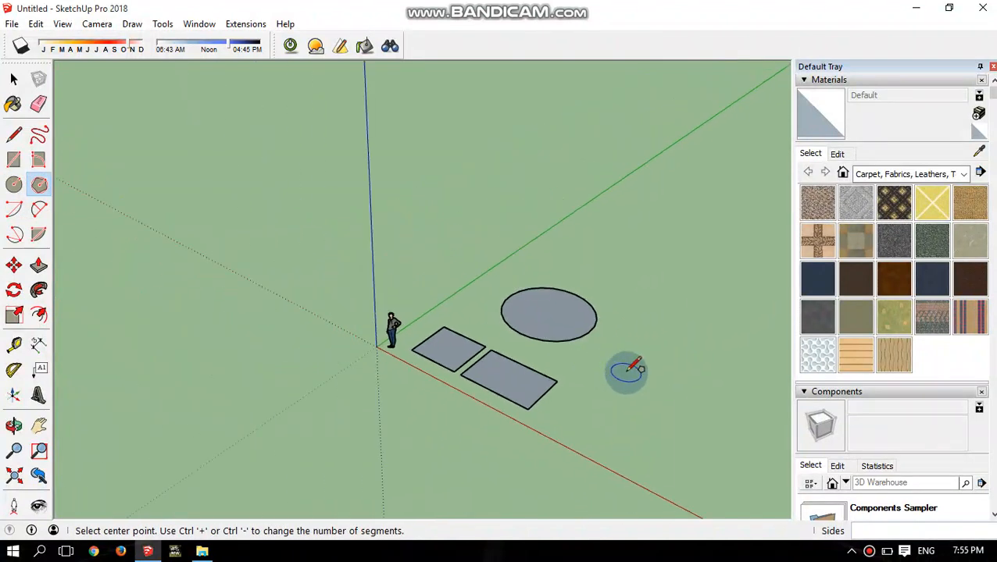
pyautogui.scroll(4, 625, 371)
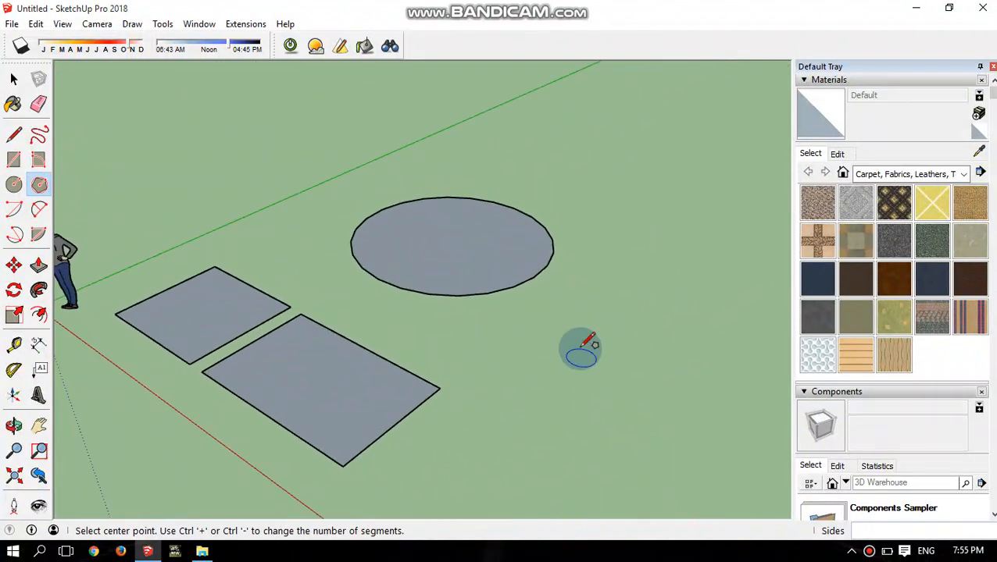
pyautogui.click(564, 354)
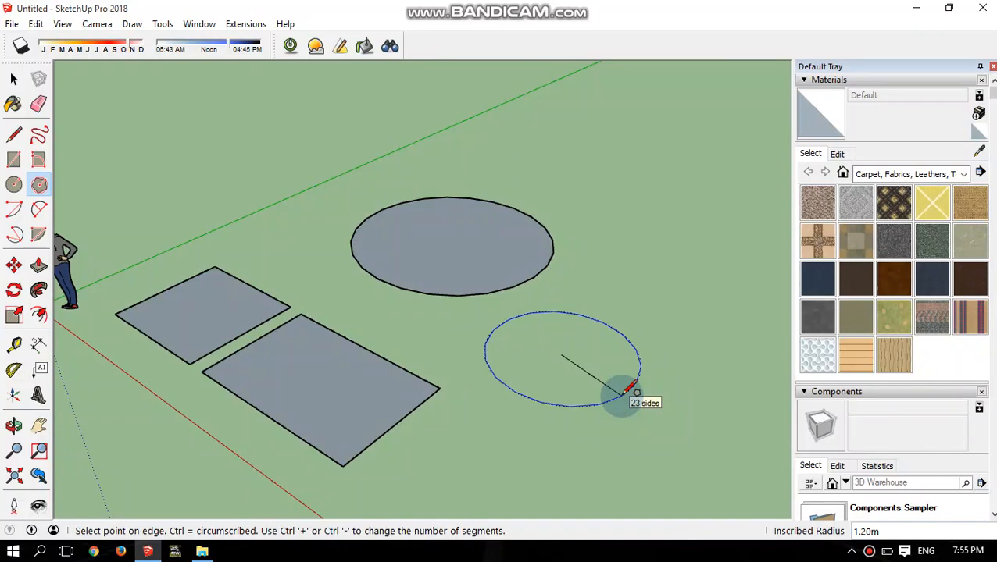
pyautogui.hotkey('ctrl', '-')
pyautogui.hotkey('ctrl', '-')
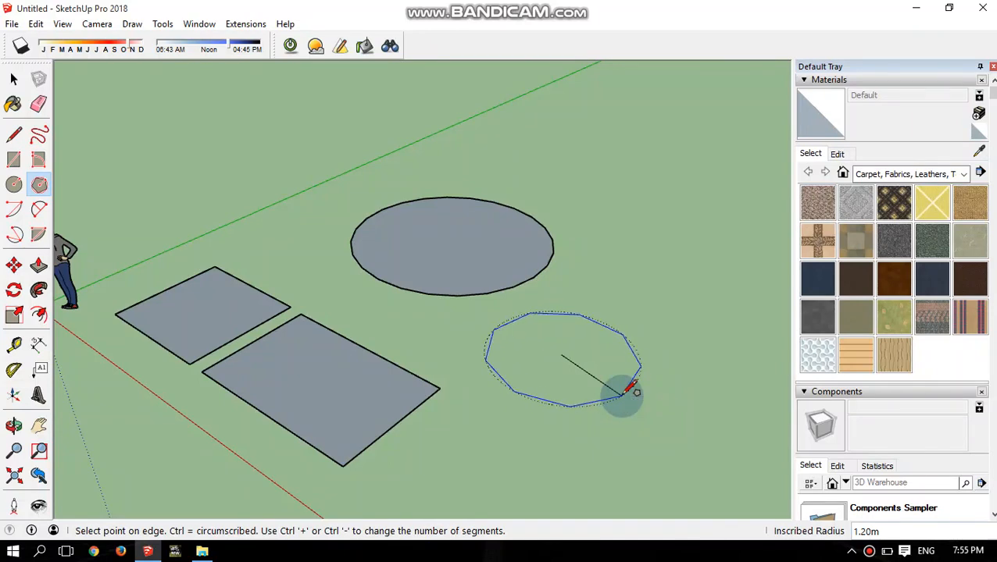
pyautogui.hotkey('ctrl', '-')
pyautogui.hotkey('ctrl', '-')
pyautogui.hotkey('ctrl', '-')
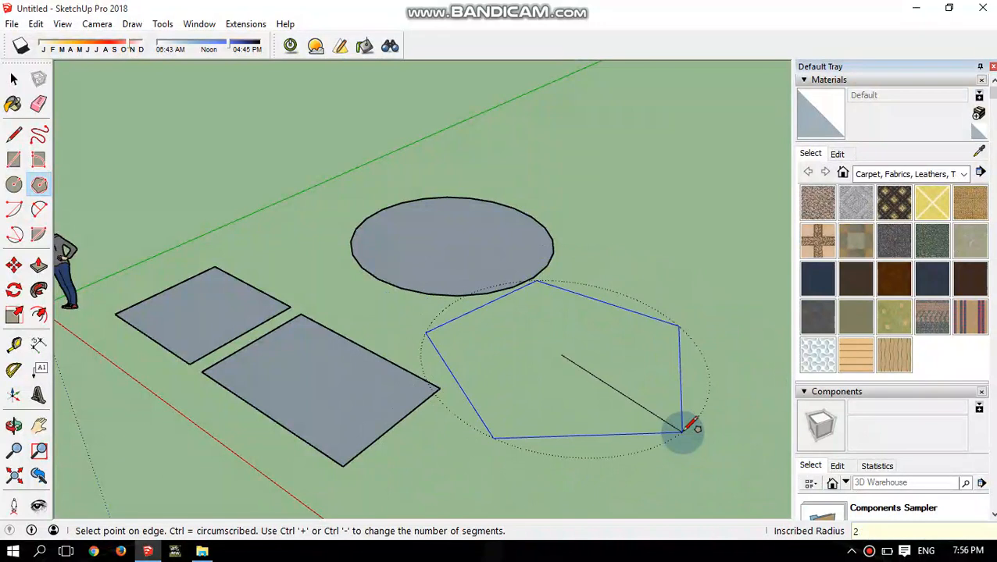
pyautogui.click(682, 428)
# Draw a six-sided polygon with an inscribed radius of 2 m on the ground beside the circle, behind the pentagon
pyautogui.scroll(-4, 682, 428)
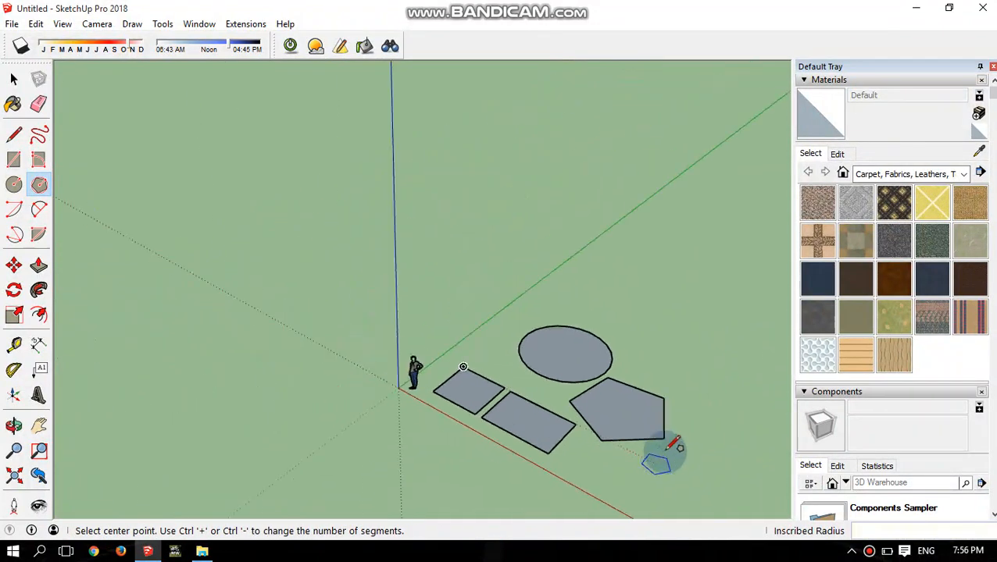
pyautogui.scroll(5, 682, 308)
pyautogui.click(626, 373)
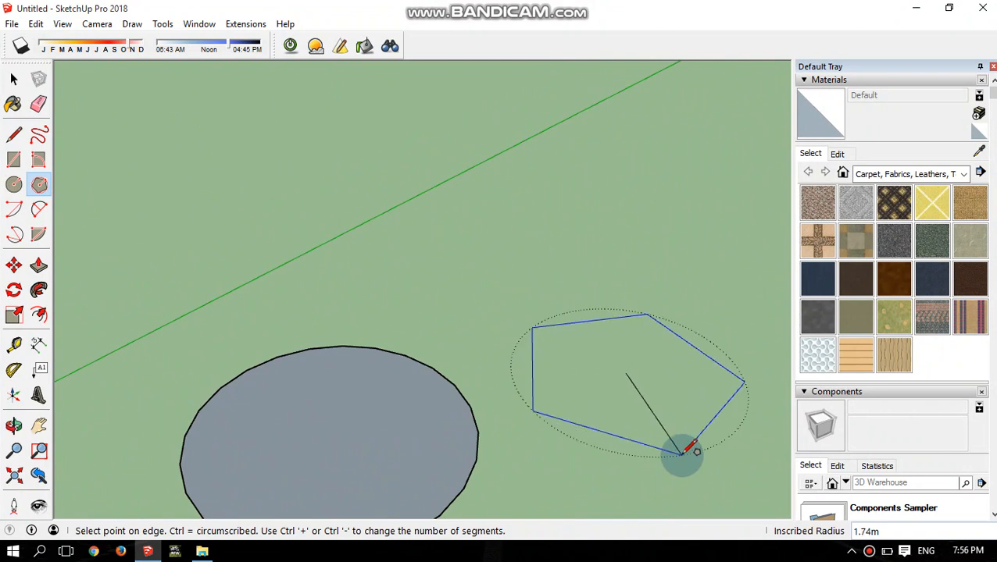
pyautogui.hotkey('ctrl', '+')
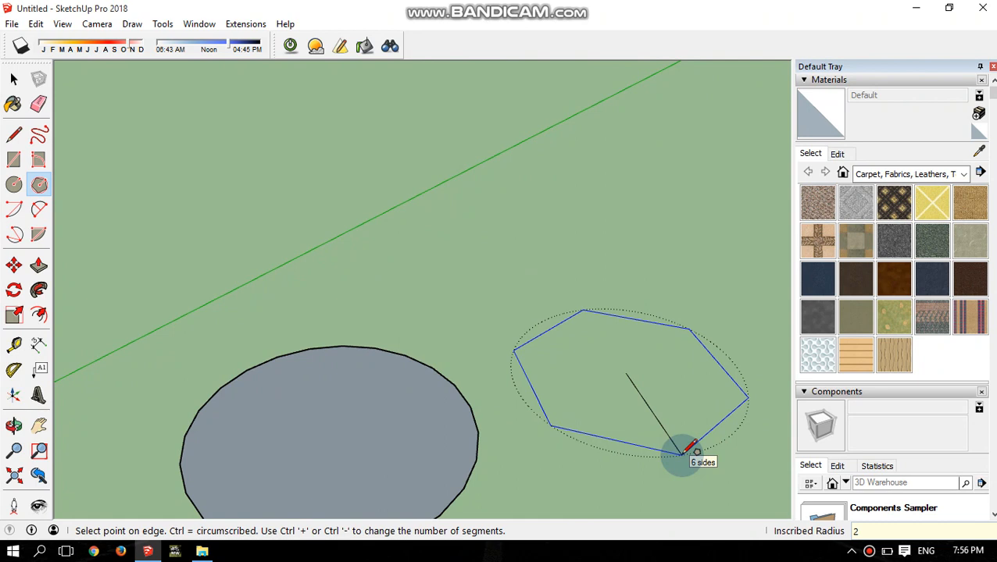
pyautogui.click(682, 452)
pyautogui.scroll(-5, 683, 451)
pyautogui.moveTo(683, 451)
pyautogui.mouseDown(button='middle')
pyautogui.moveTo(669, 431)
pyautogui.moveTo(590, 396)
pyautogui.moveTo(695, 490)
pyautogui.moveTo(696, 457)
pyautogui.mouseUp(button='middle')
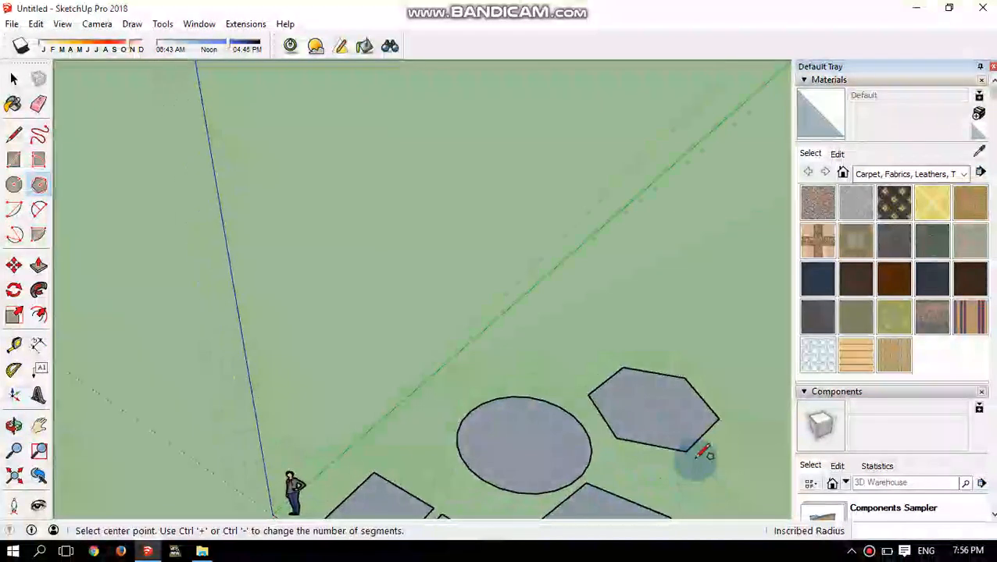
# Draw a many-sided polygon with a radius of about 1.43 m on the ground behind the circle and the hexagon
pyautogui.scroll(3, 700, 457)
pyautogui.scroll(-5, 697, 456)
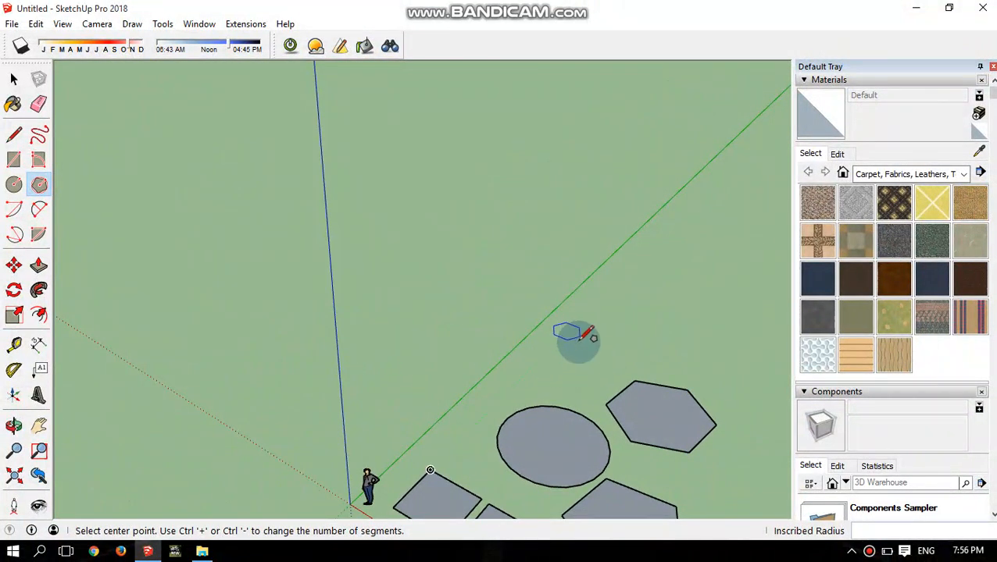
pyautogui.scroll(3, 652, 362)
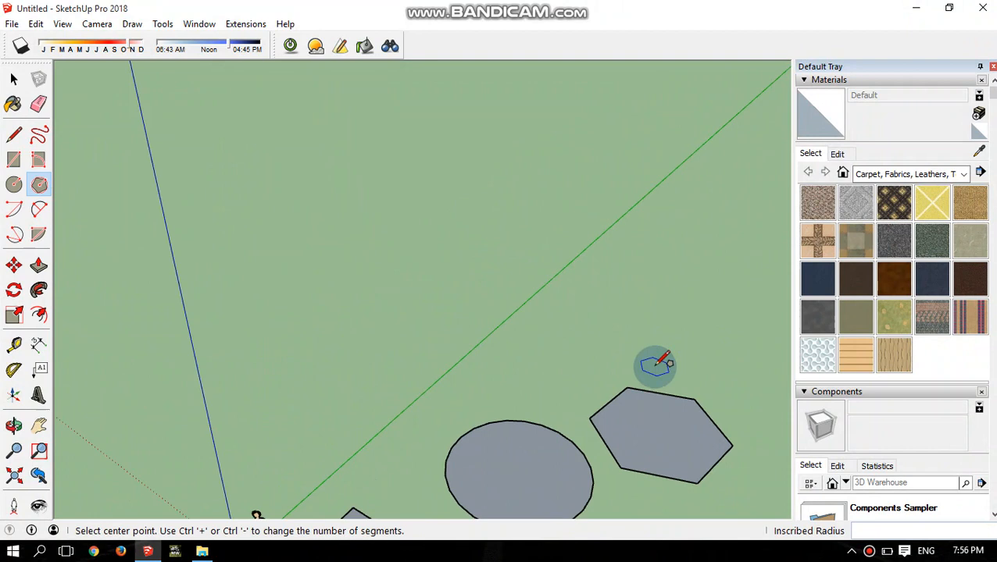
pyautogui.click(547, 338)
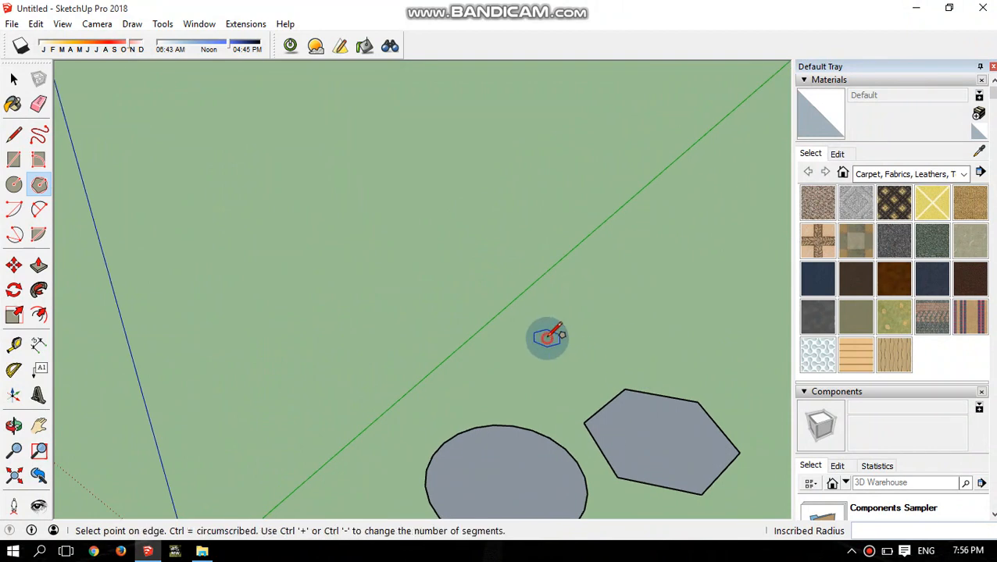
pyautogui.click(600, 338)
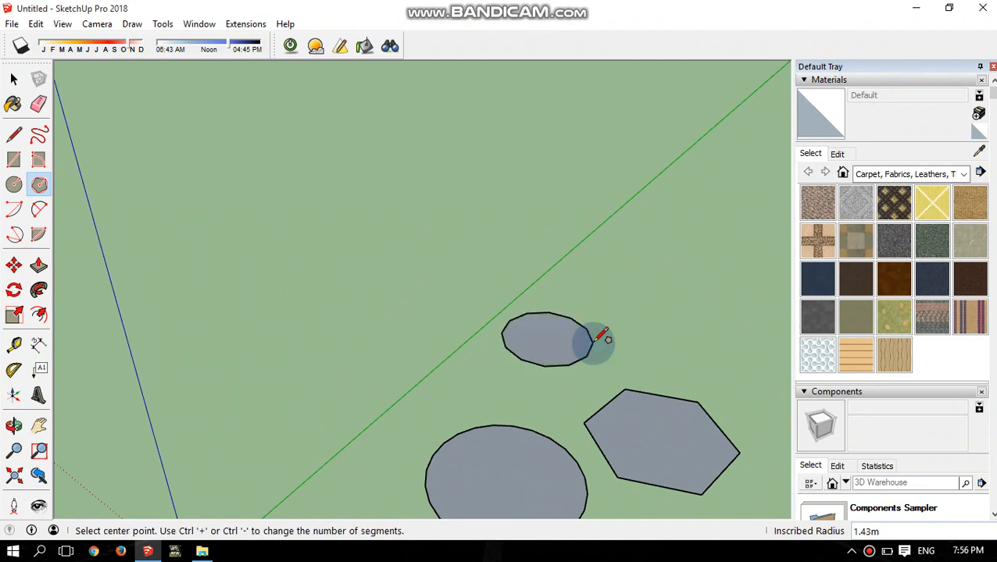
# Draw a 90-degree arc centred on the first rectangle's back corner, starting from its corner nearest the circle
pyautogui.scroll(-5, 601, 336)
pyautogui.moveTo(609, 394); pyautogui.dragTo(586, 398, button='middle')
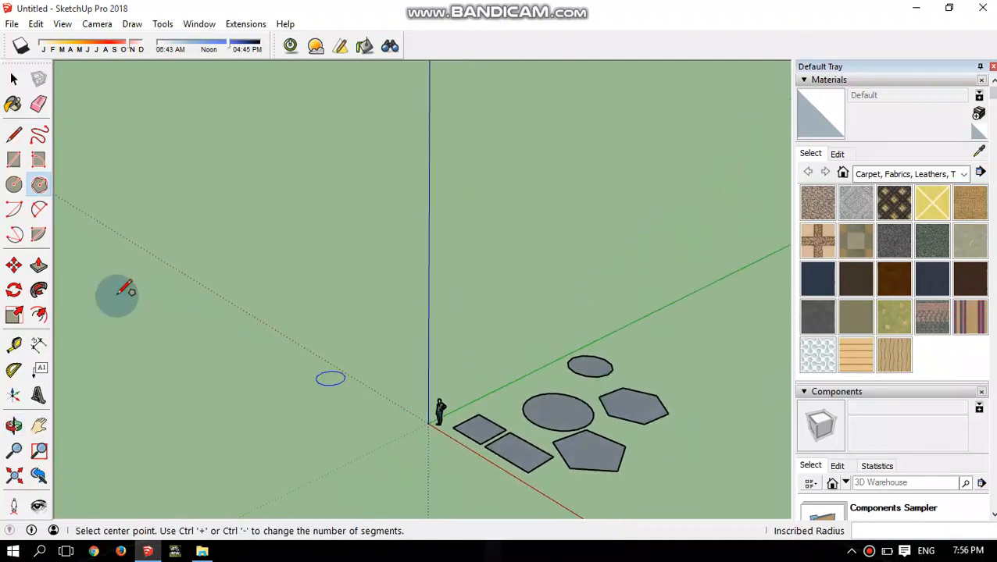
pyautogui.click(12, 209)
pyautogui.scroll(4, 469, 422)
pyautogui.scroll(2, 520, 421)
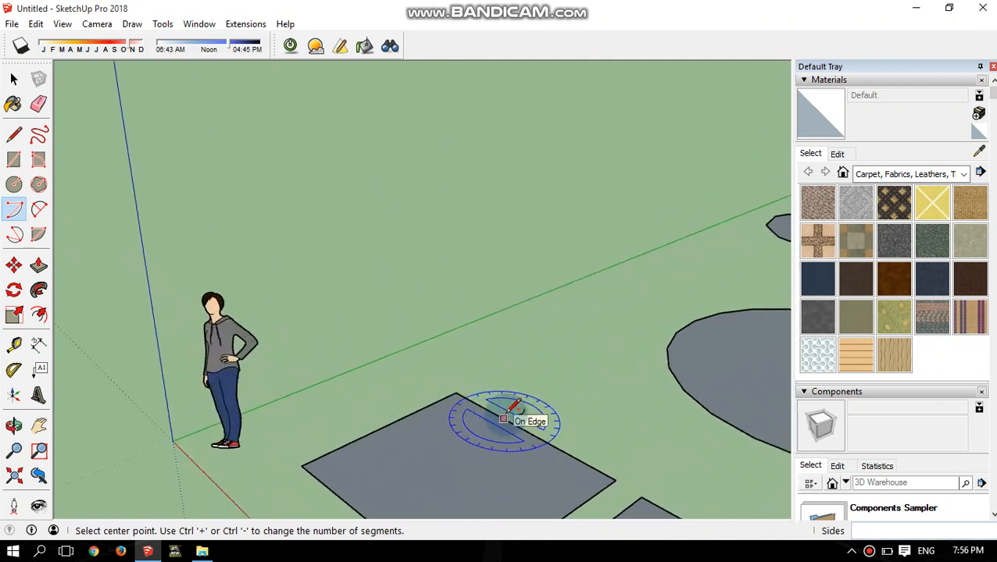
pyautogui.click(456, 393)
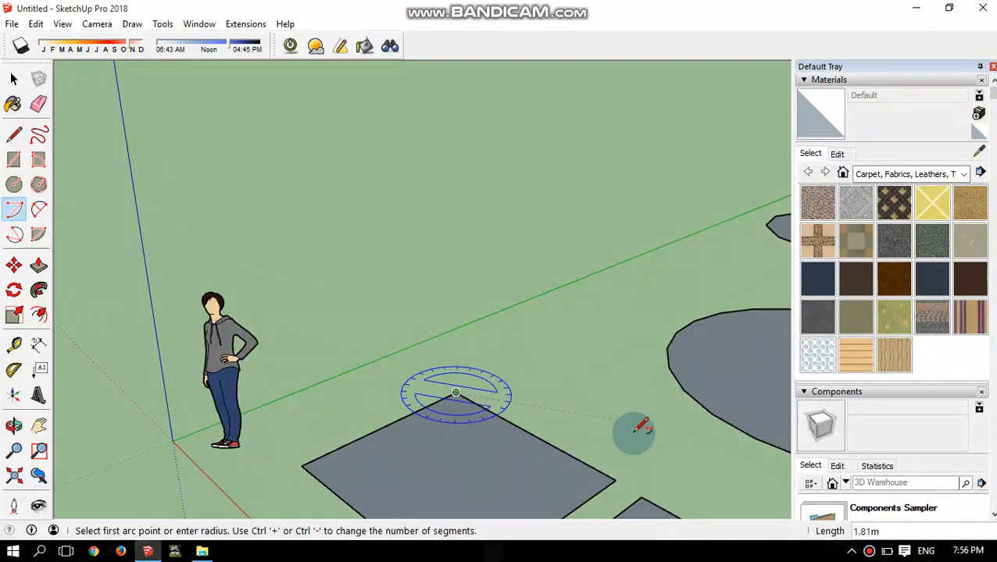
pyautogui.click(617, 479)
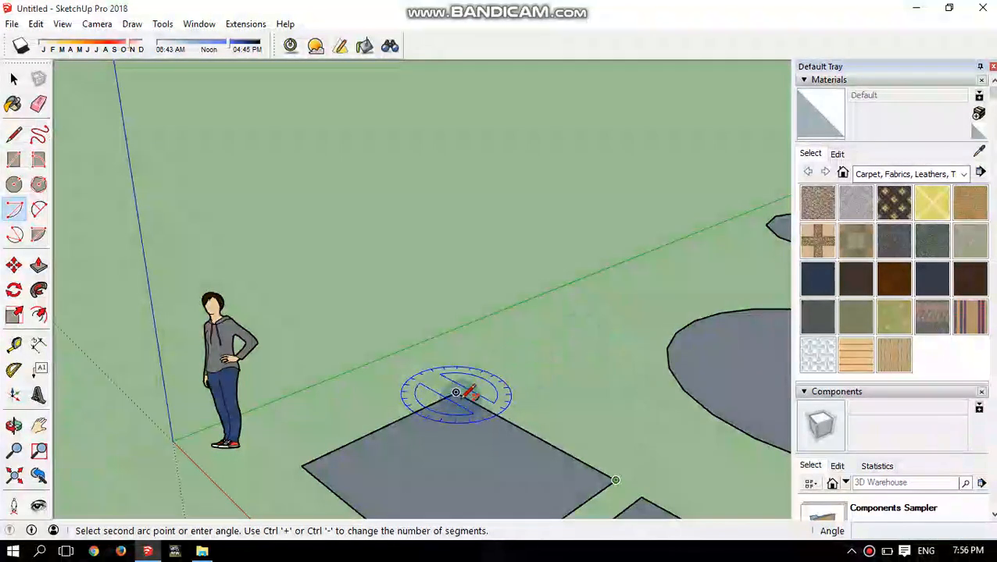
pyautogui.click(579, 334)
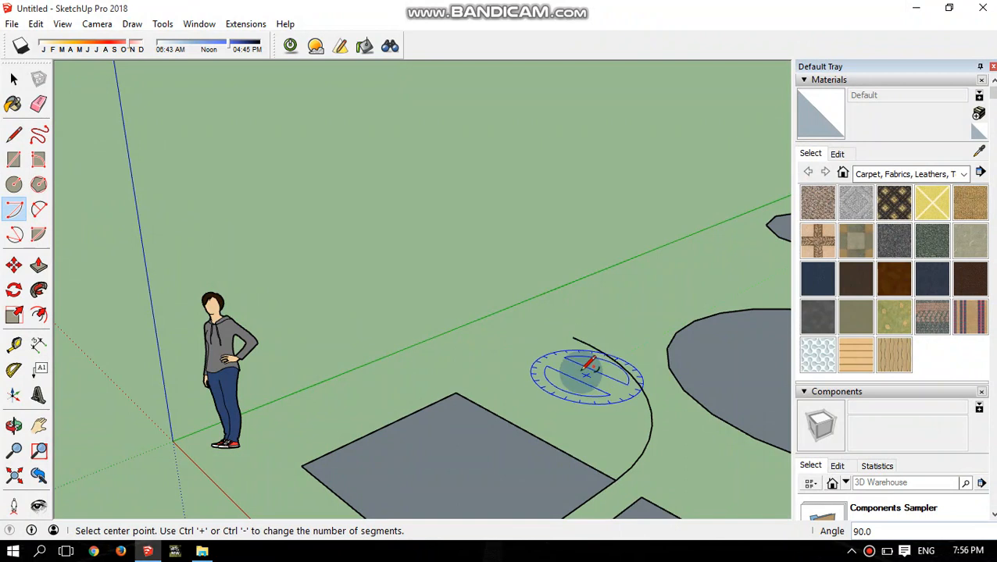
# Draw a 2 Point Arc between the ends of the second rectangle's long front edge, bulging to the midpoint of the opposite edge
pyautogui.scroll(-2, 578, 371)
pyautogui.scroll(2, 603, 424)
pyautogui.scroll(-2, 563, 400)
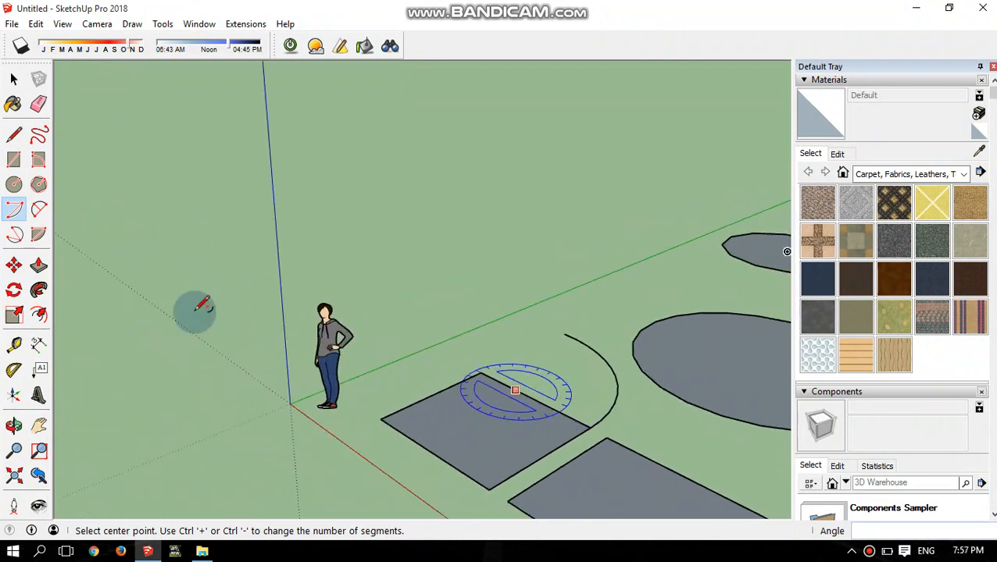
pyautogui.click(39, 211)
pyautogui.scroll(-4, 401, 401)
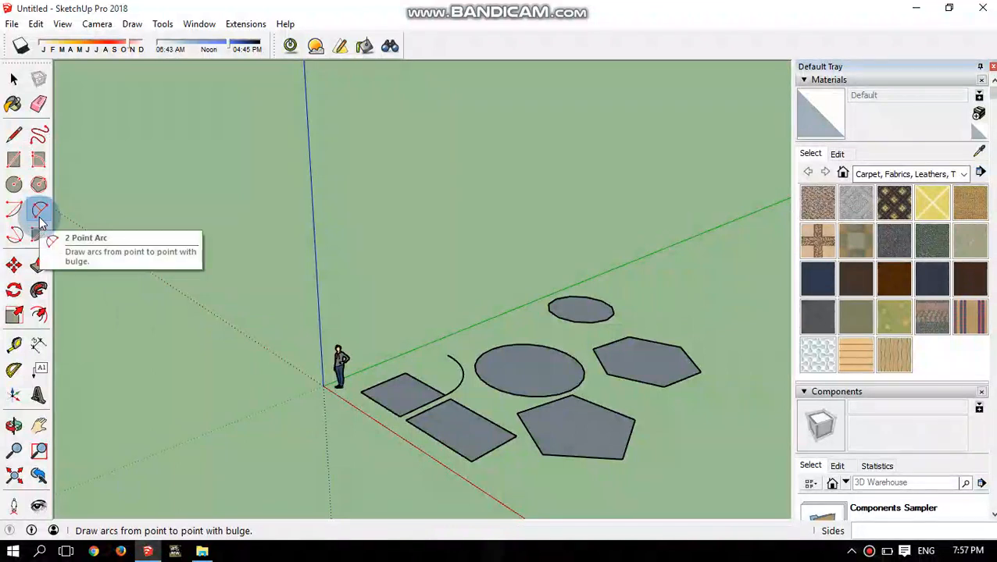
pyautogui.scroll(2, 471, 460)
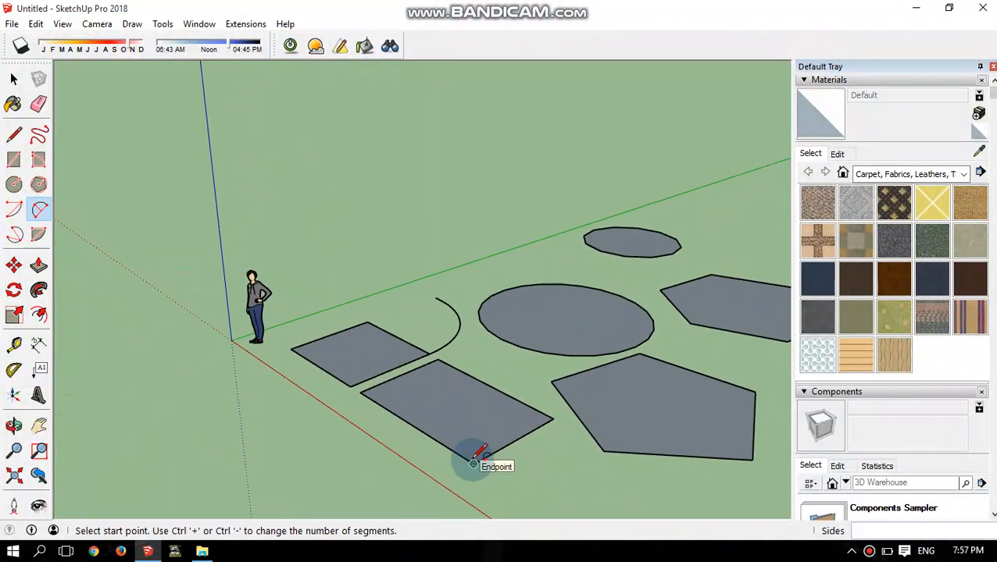
pyautogui.click(474, 464)
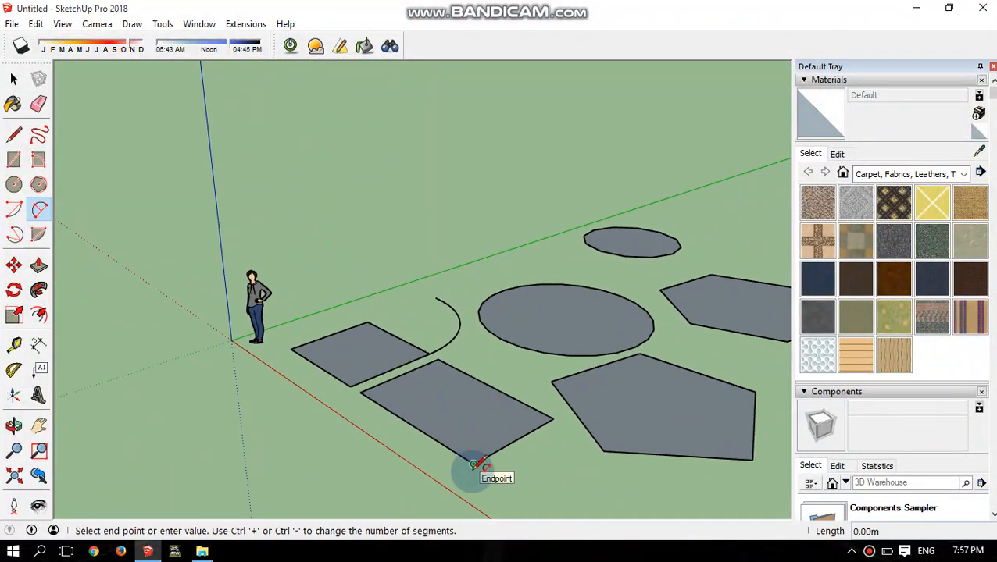
pyautogui.click(360, 392)
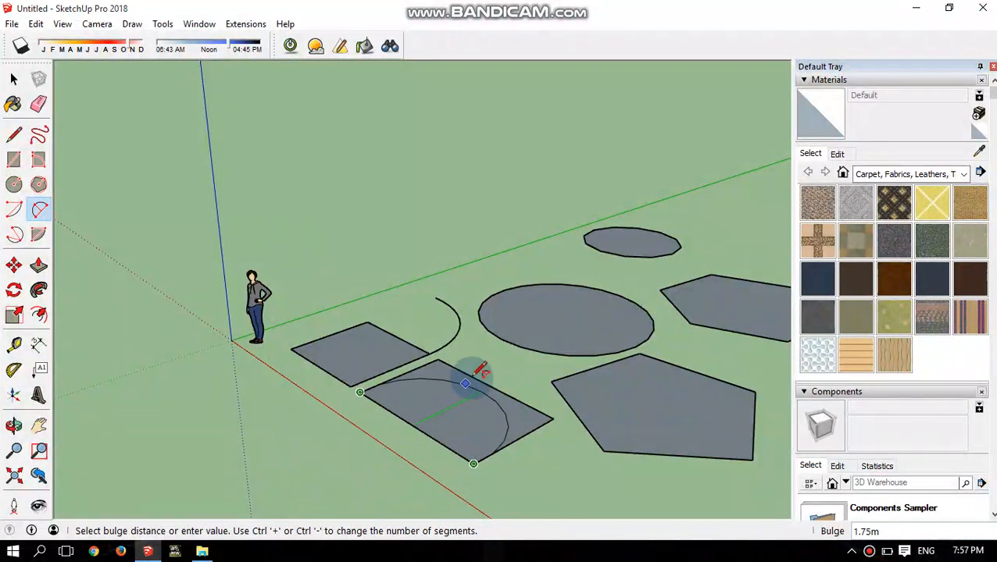
pyautogui.scroll(3, 490, 386)
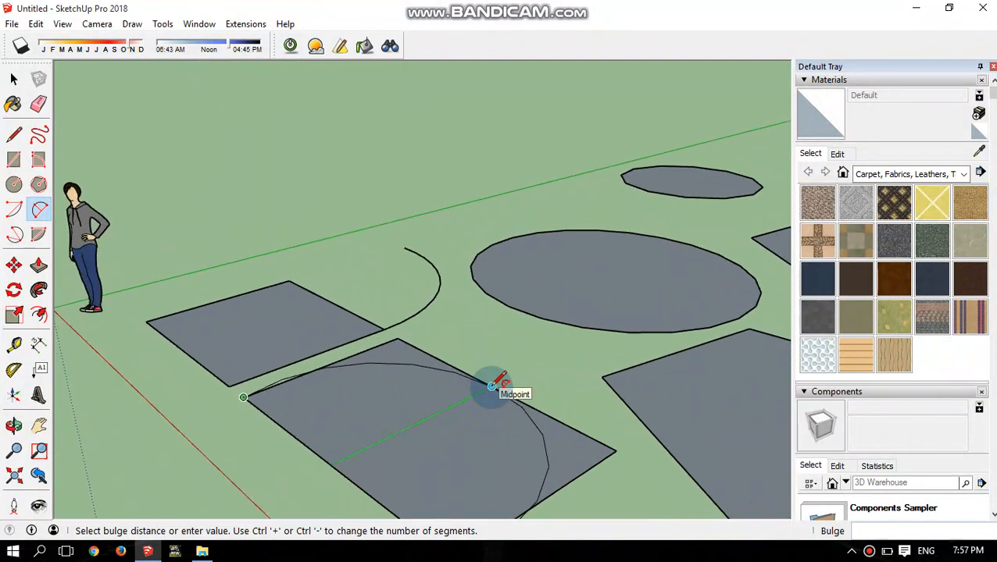
pyautogui.scroll(-2, 490, 387)
pyautogui.middleClick(490, 387)
pyautogui.click(491, 386)
pyautogui.scroll(2, 509, 448)
pyautogui.scroll(-1, 510, 448)
pyautogui.scroll(-1, 510, 449)
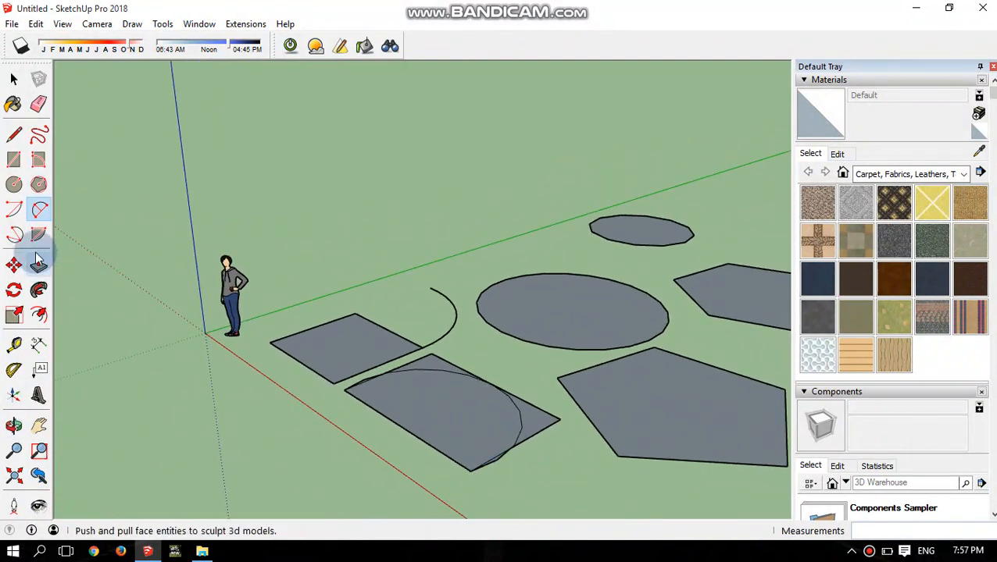
# Draw a 3 Point Arc on the hexagon from its corner farthest from the circle, through its back corner, to the front corner nearest the circle
pyautogui.click(18, 237)
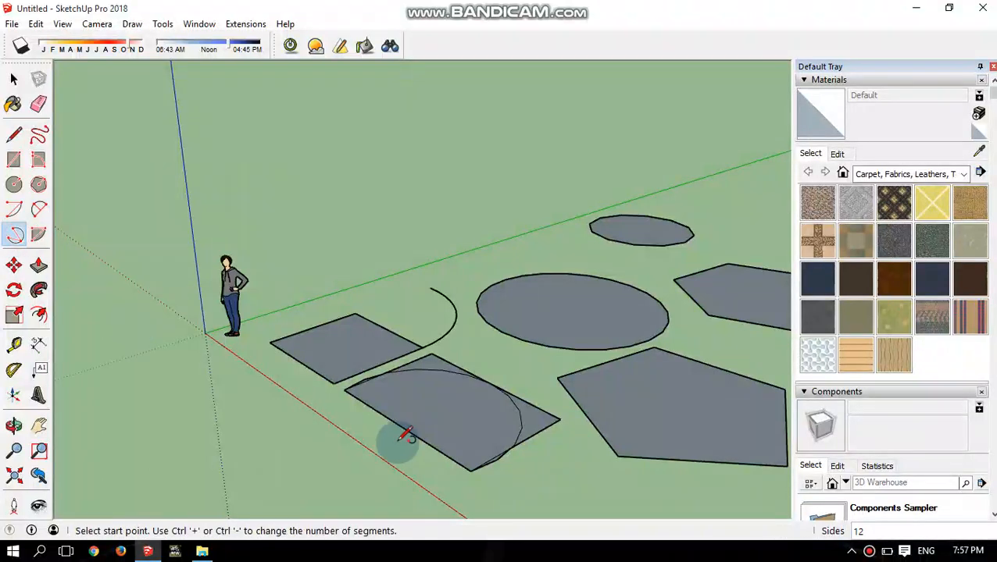
pyautogui.scroll(-5, 664, 321)
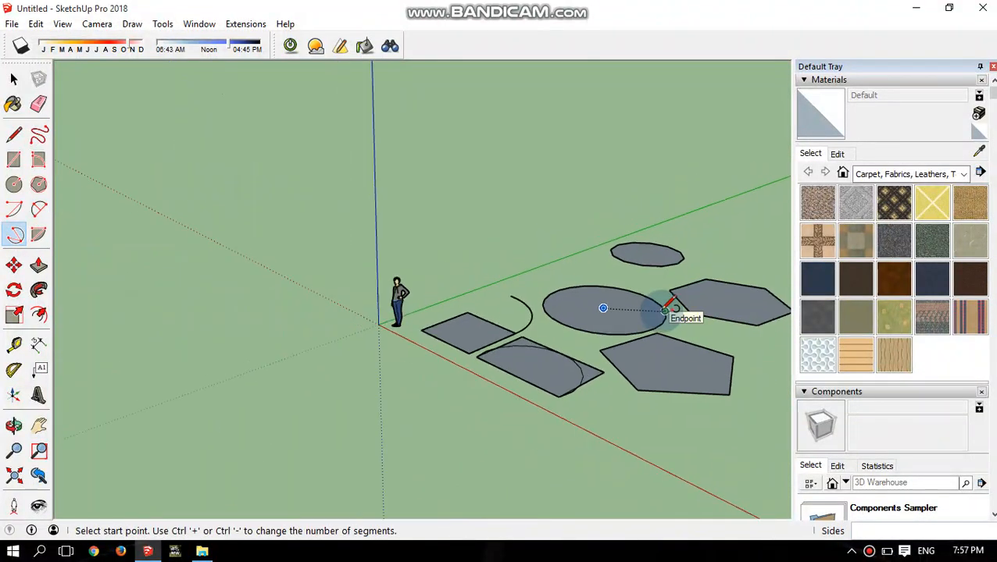
pyautogui.scroll(5, 726, 310)
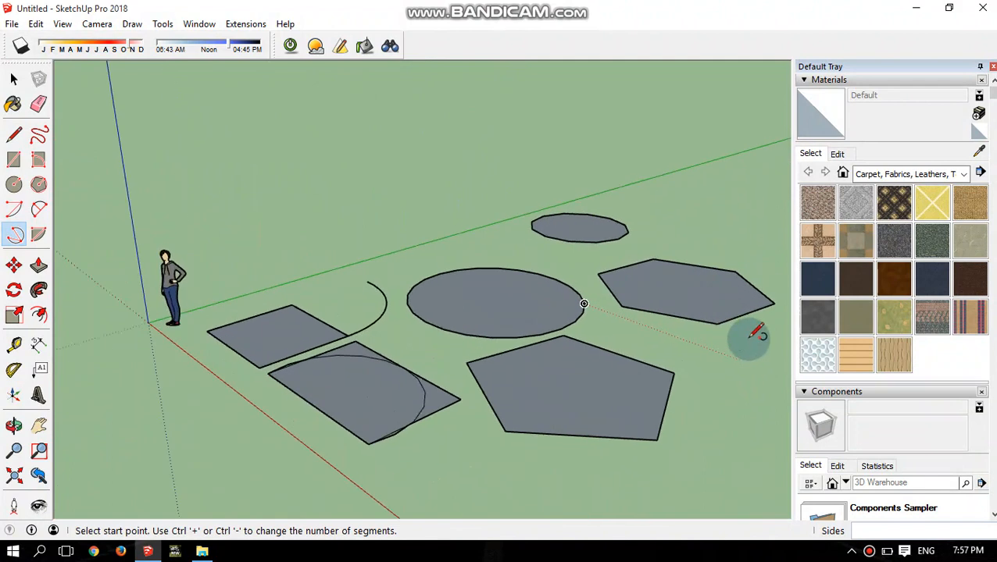
pyautogui.click(774, 304)
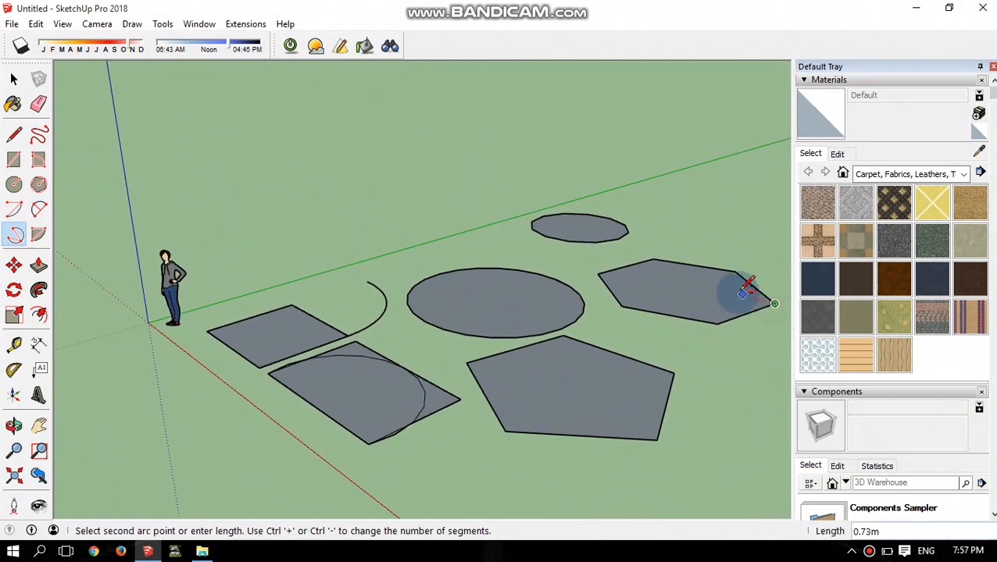
pyautogui.click(653, 258)
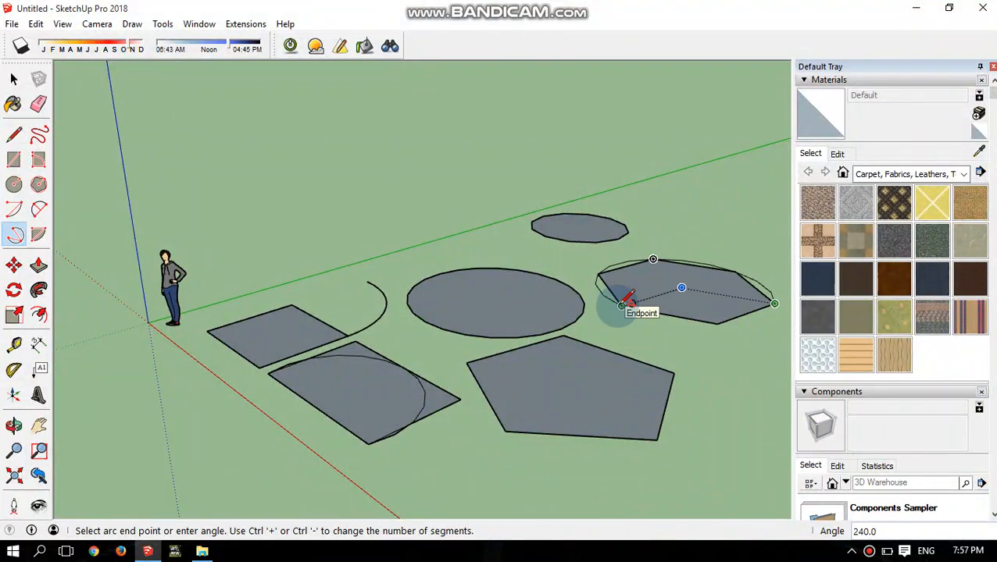
pyautogui.click(622, 304)
pyautogui.moveTo(617, 294); pyautogui.dragTo(604, 380, button='middle')
pyautogui.moveTo(666, 324); pyautogui.dragTo(656, 418, button='middle')
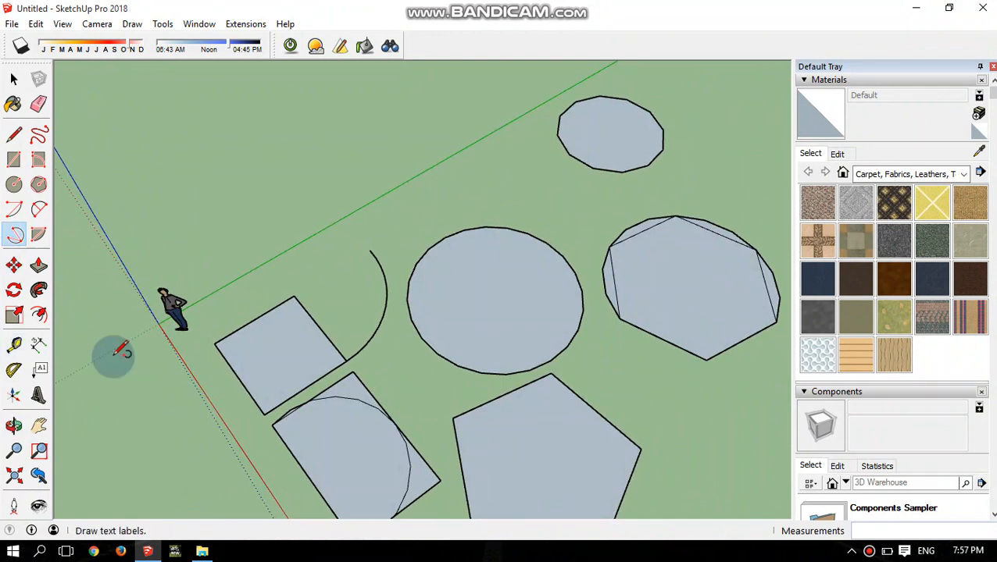
# Draw a 180-degree Pie centred on the first rectangle's back corner, starting from the free end of the existing quarter arc
pyautogui.moveTo(49, 460); pyautogui.dragTo(67, 312, button='middle')
pyautogui.click(38, 236)
pyautogui.scroll(2, 156, 323)
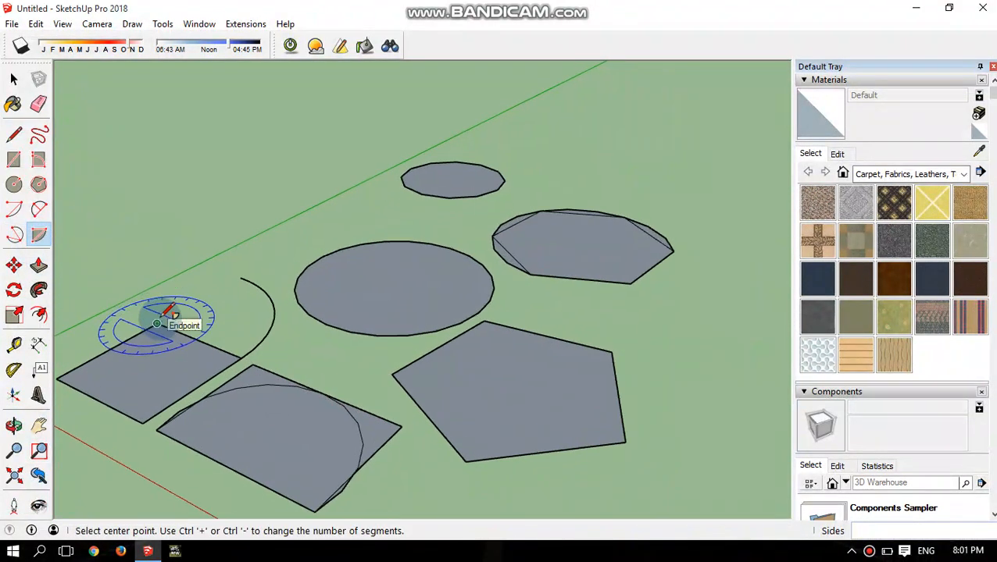
pyautogui.scroll(2, 156, 322)
pyautogui.click(155, 321)
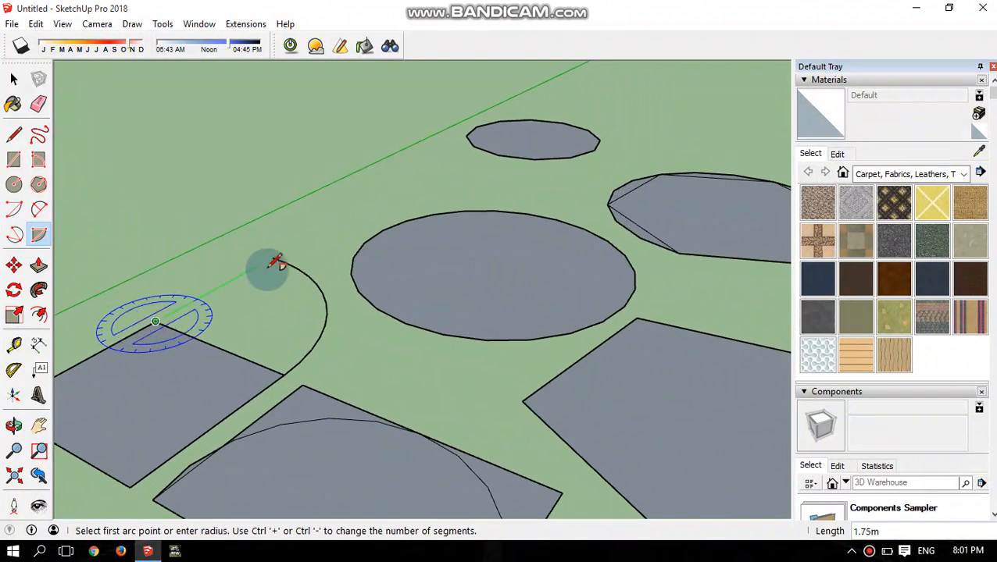
pyautogui.click(274, 260)
pyautogui.scroll(-5, 156, 241)
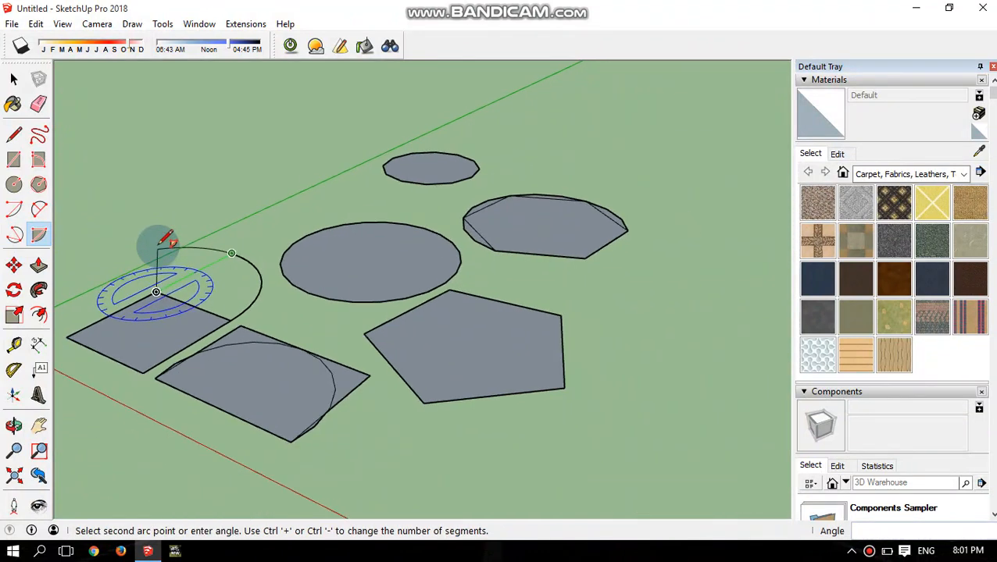
pyautogui.scroll(5, 109, 313)
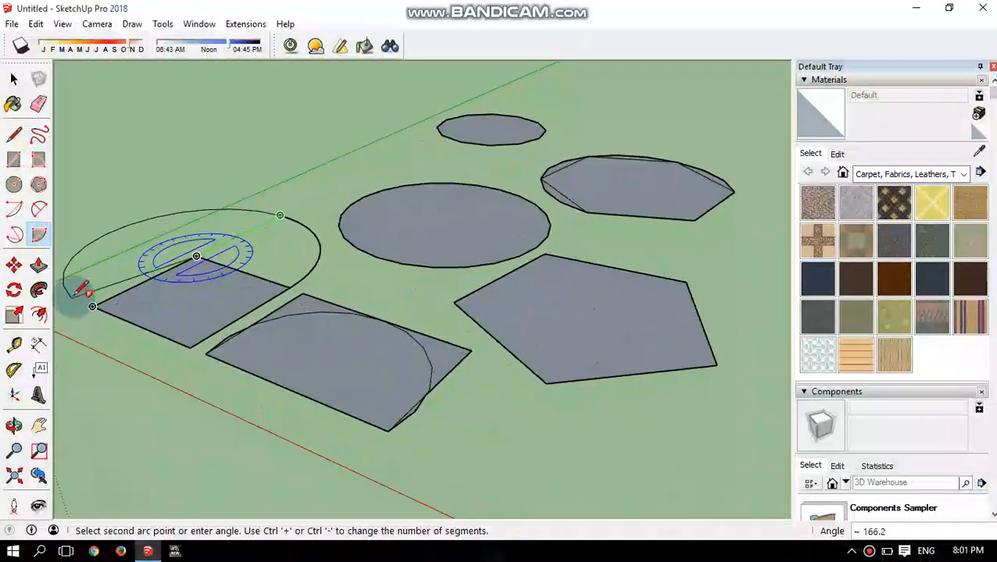
pyautogui.click(106, 314)
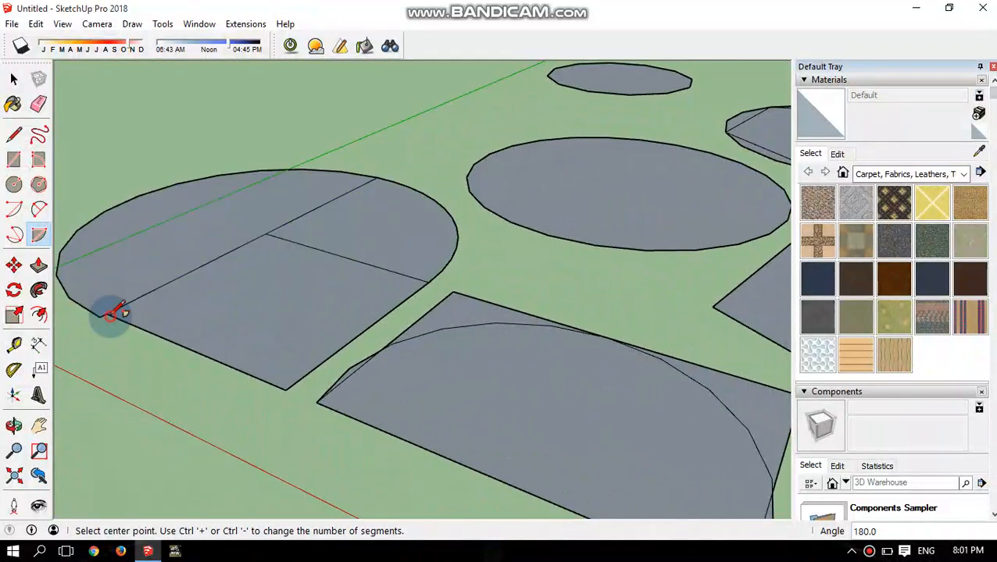
pyautogui.scroll(-2, 152, 289)
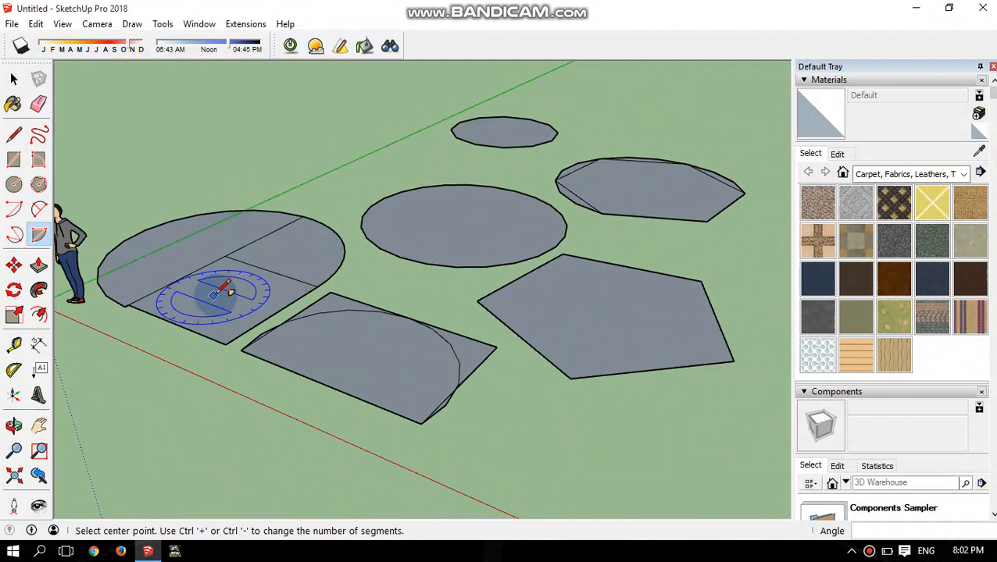
pyautogui.moveTo(312, 238)
pyautogui.mouseDown(button='middle')
pyautogui.moveTo(296, 225)
pyautogui.moveTo(312, 243)
pyautogui.mouseUp(button='middle')
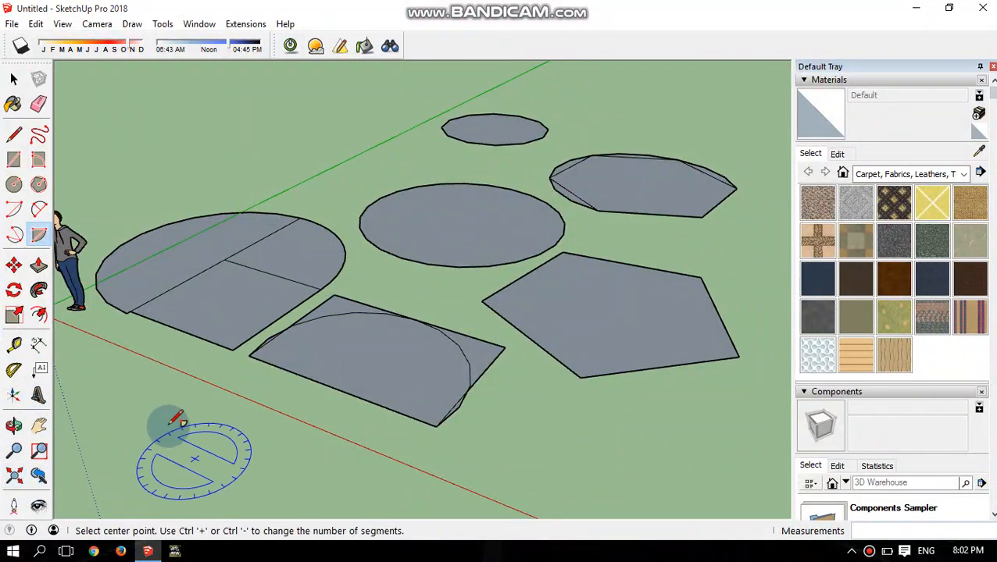
# Orbit to a low viewpoint facing the standing figure and pan the view back and forth across the flat shapes
pyautogui.click(14, 429)
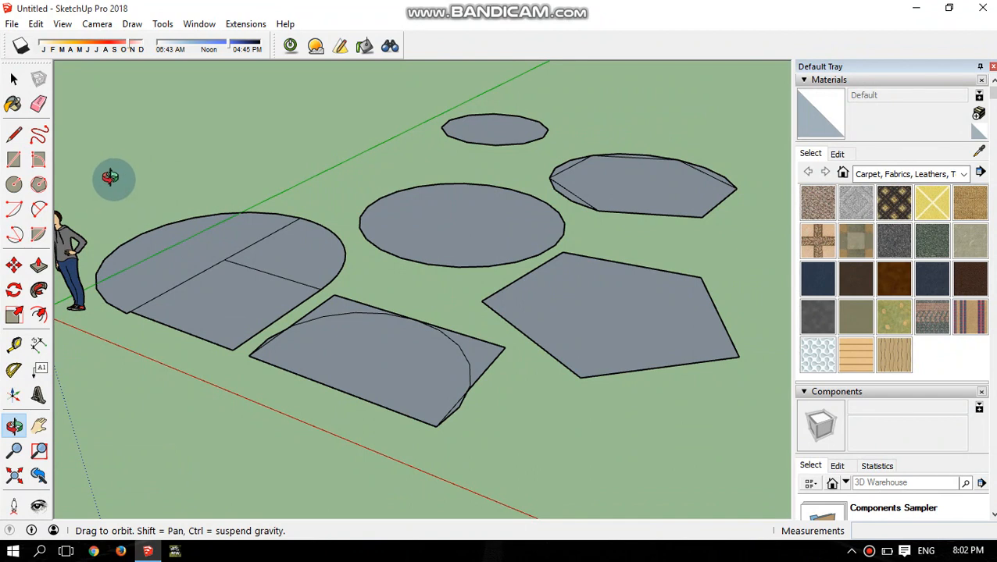
pyautogui.moveTo(110, 178); pyautogui.dragTo(443, 95)
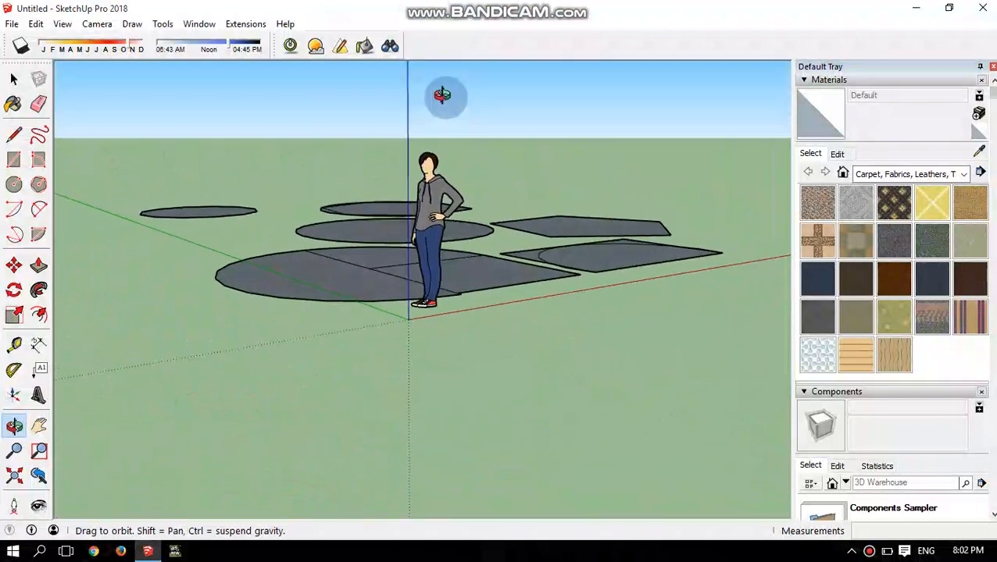
pyautogui.click(38, 428)
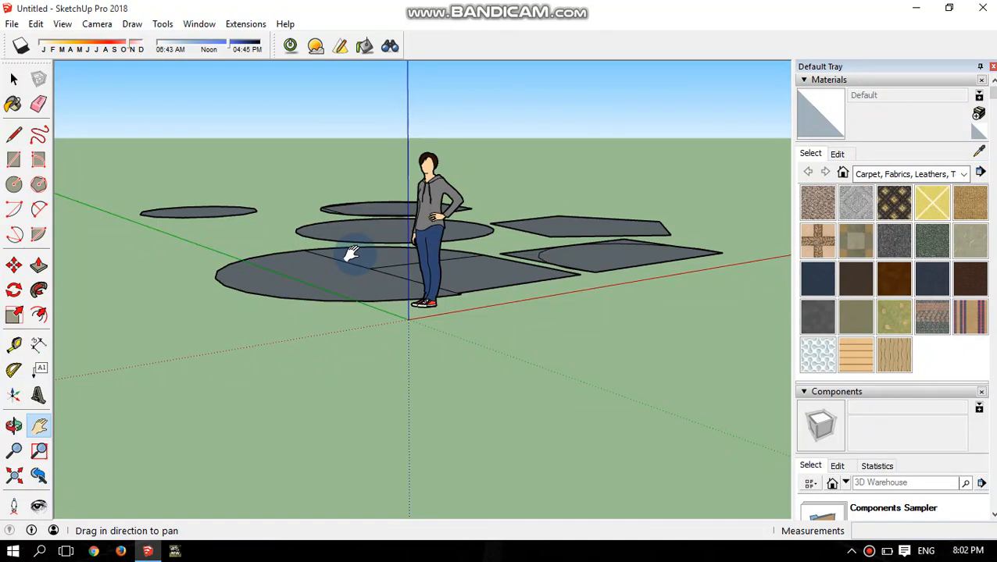
pyautogui.moveTo(418, 247); pyautogui.dragTo(93, 273)
pyautogui.moveTo(403, 225); pyautogui.dragTo(117, 283)
pyautogui.moveTo(485, 269); pyautogui.dragTo(181, 303)
pyautogui.moveTo(176, 296); pyautogui.dragTo(458, 263)
pyautogui.moveTo(107, 329); pyautogui.dragTo(525, 182)
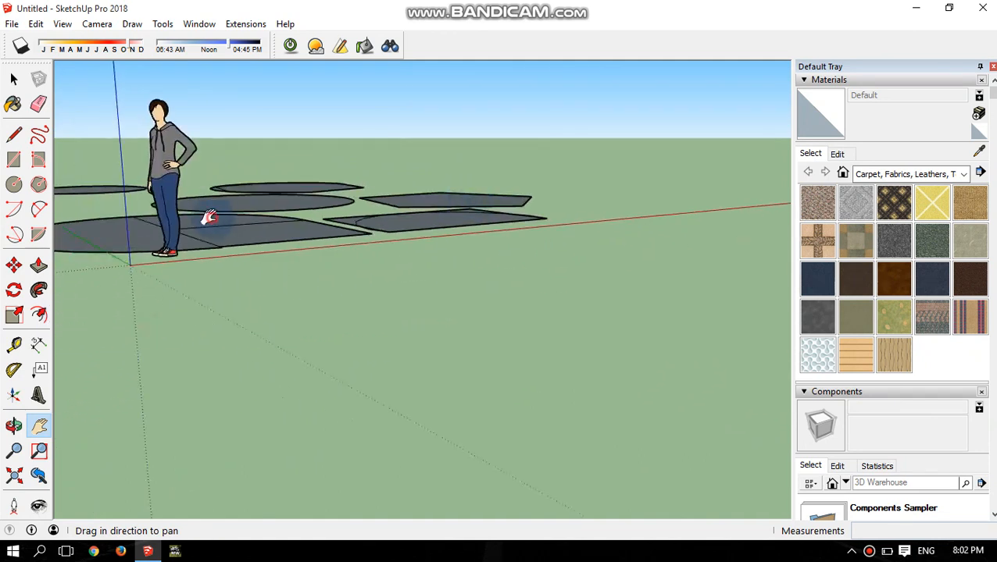
pyautogui.moveTo(209, 218); pyautogui.dragTo(437, 350)
pyautogui.moveTo(305, 318); pyautogui.dragTo(328, 186)
pyautogui.moveTo(448, 345); pyautogui.dragTo(200, 341)
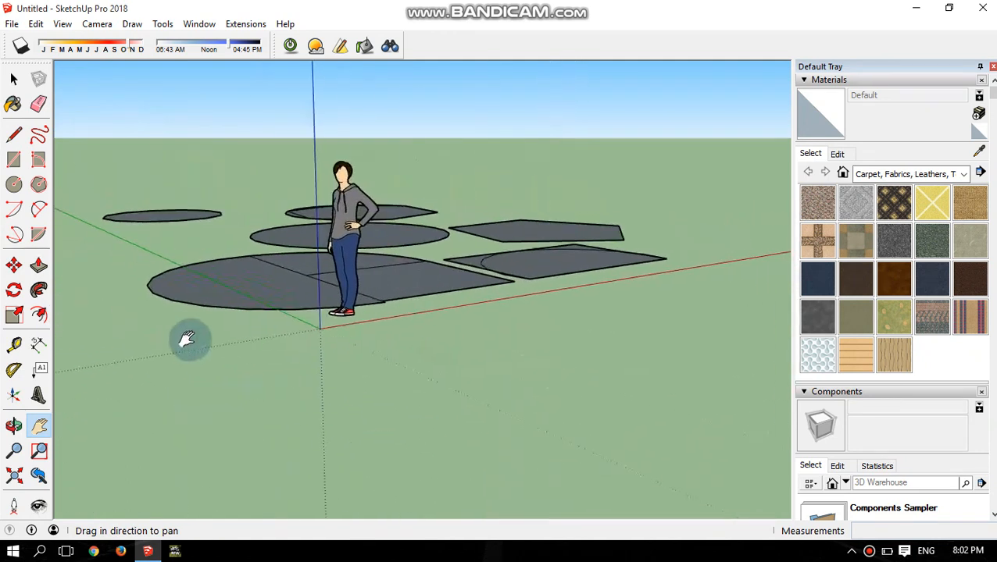
# Zoom in and out around the gap between the circle and the pentagon
pyautogui.click(12, 445)
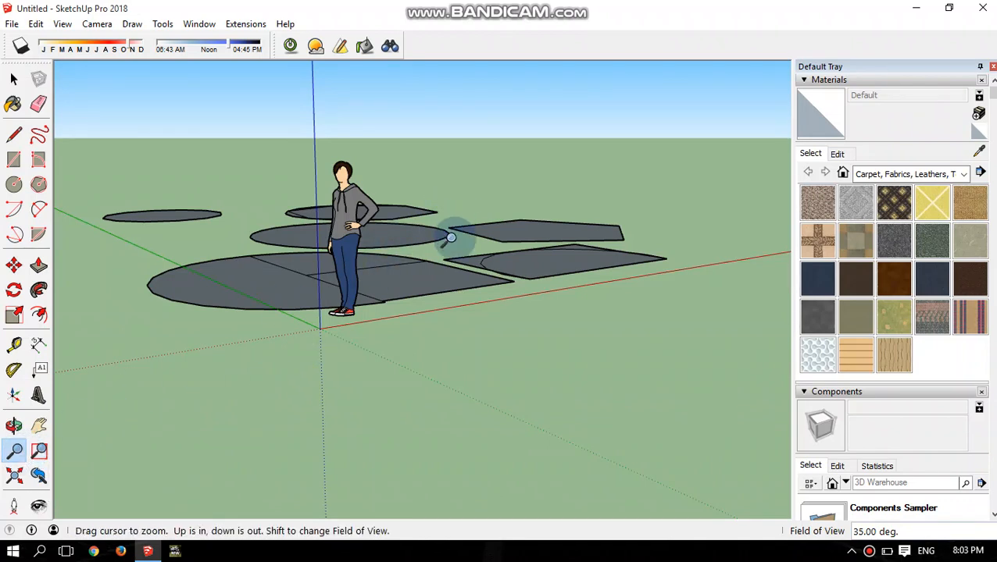
pyautogui.scroll(5, 451, 238)
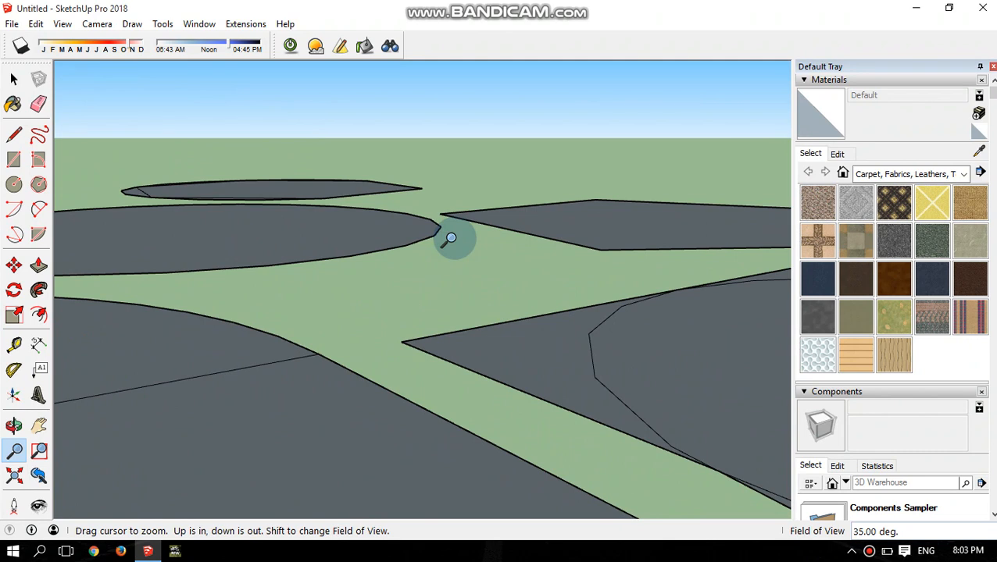
pyautogui.scroll(-6, 451, 237)
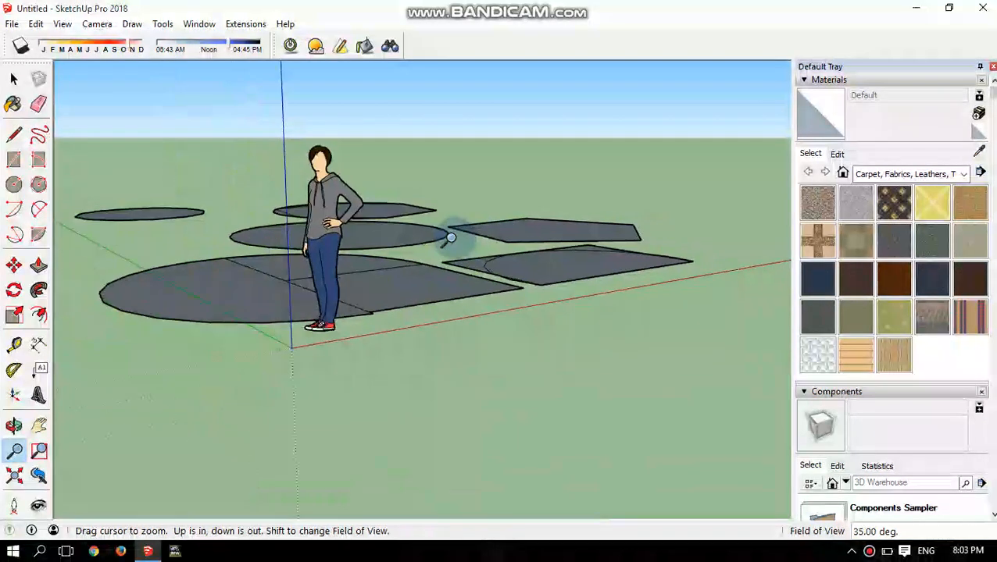
pyautogui.scroll(-4, 451, 238)
pyautogui.scroll(3, 451, 238)
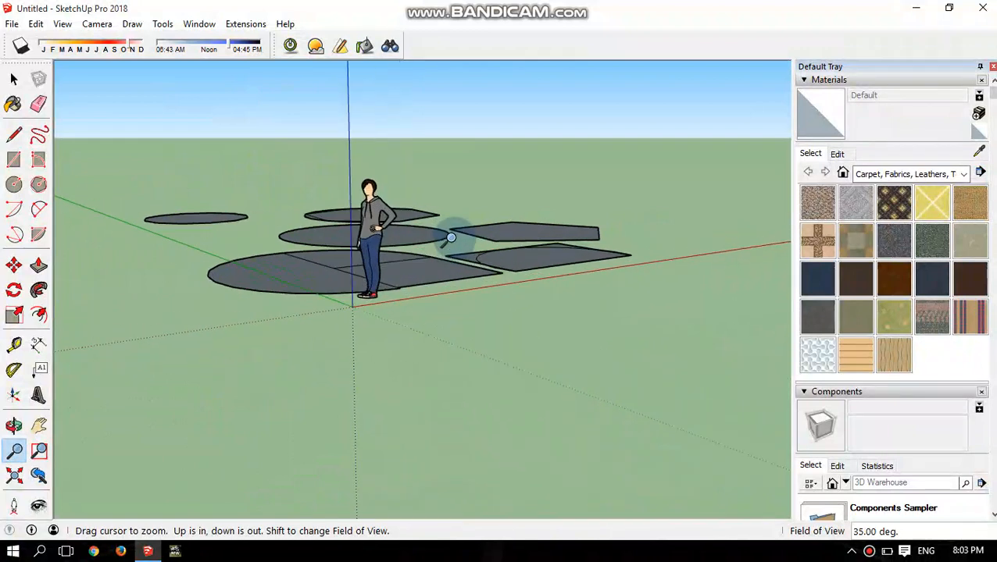
pyautogui.scroll(3, 451, 238)
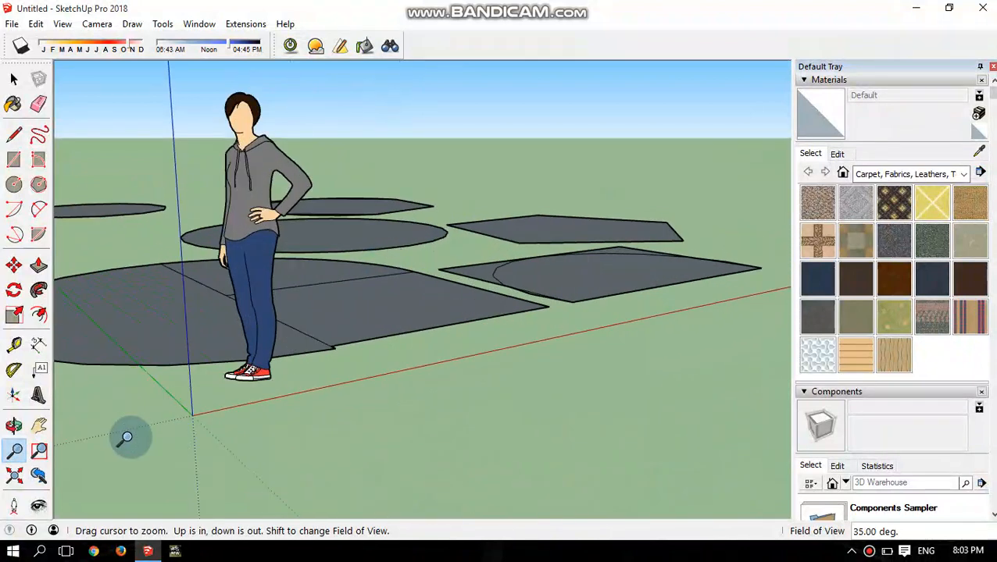
# Use Zoom Window to magnify the area around the pentagon and the second rectangle, and zoom back out to the figure
pyautogui.click(39, 451)
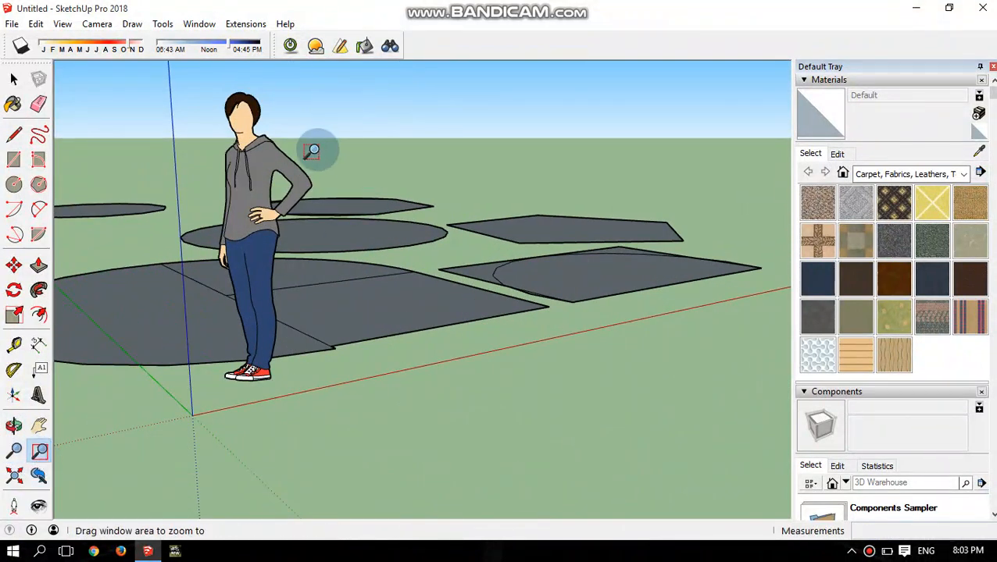
pyautogui.moveTo(345, 148); pyautogui.dragTo(692, 382)
pyautogui.press('c')
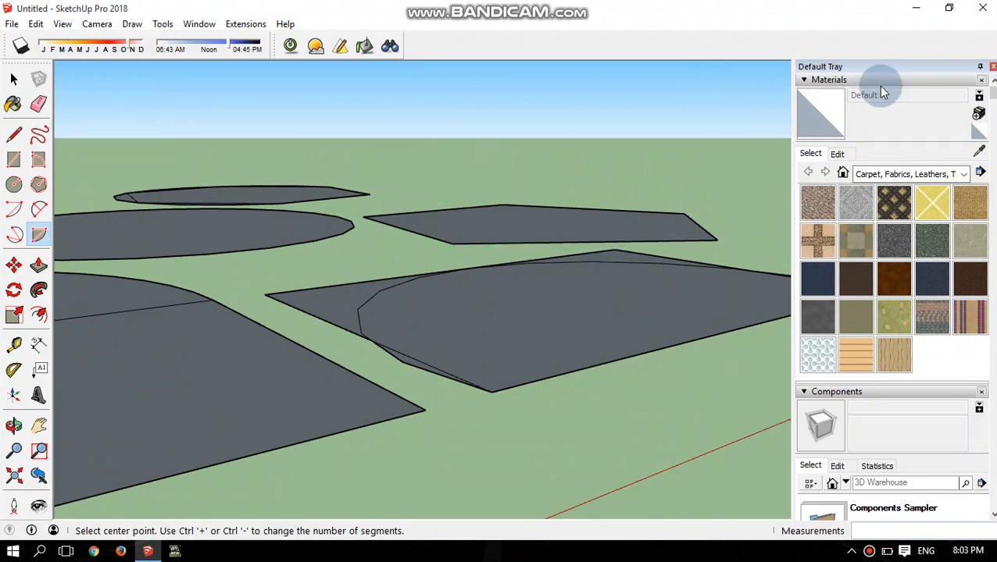
pyautogui.scroll(-5, 534, 193)
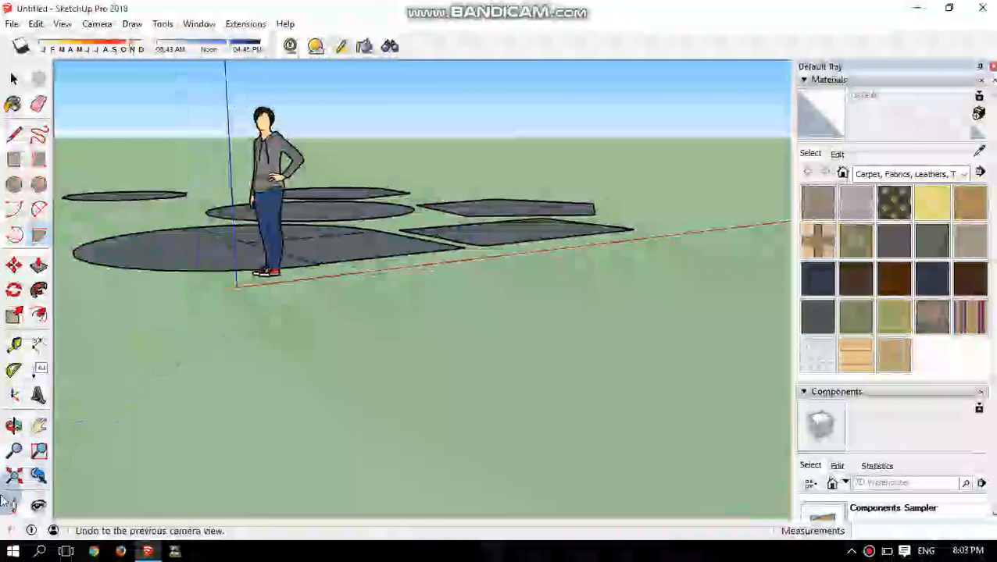
pyautogui.scroll(5, 574, 191)
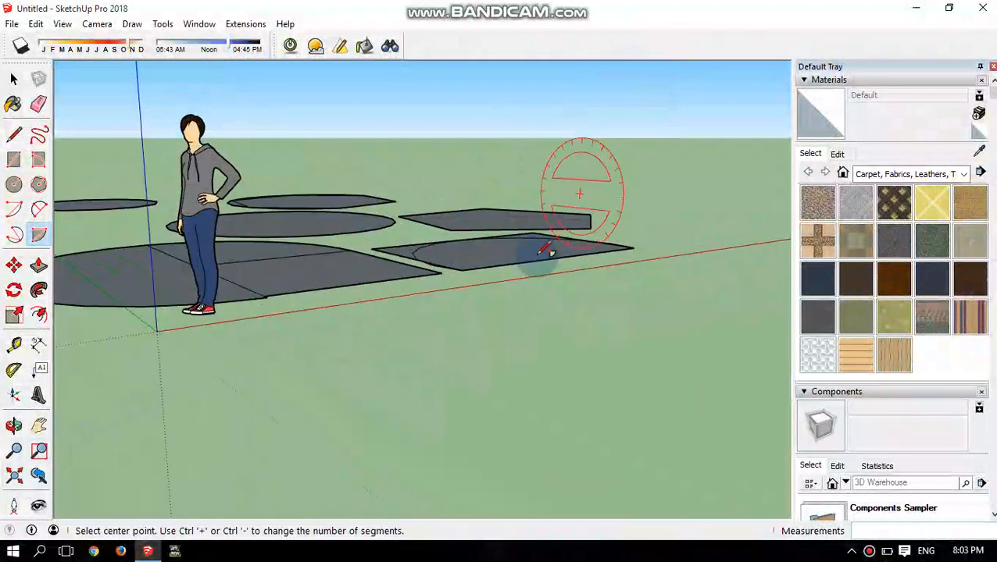
# Zoom in closely on one face and use Zoom Extents to fit the whole model in view
pyautogui.moveTo(655, 147); pyautogui.dragTo(446, 93, button='middle')
pyautogui.scroll(3, 414, 160)
pyautogui.scroll(3, 405, 164)
pyautogui.moveTo(414, 163); pyautogui.dragTo(350, 310, button='middle')
pyautogui.scroll(3, 352, 309)
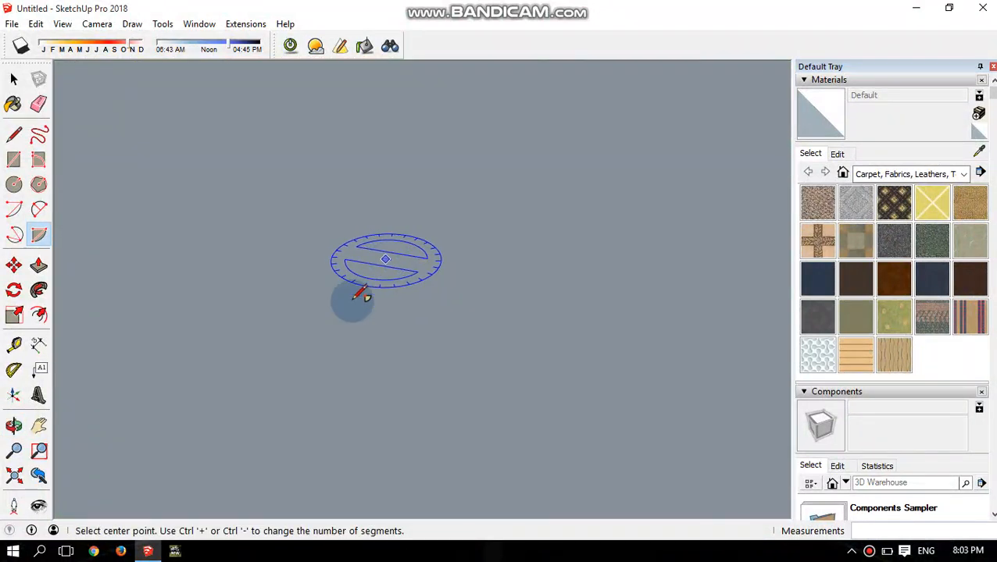
pyautogui.click(14, 476)
pyautogui.press('c')
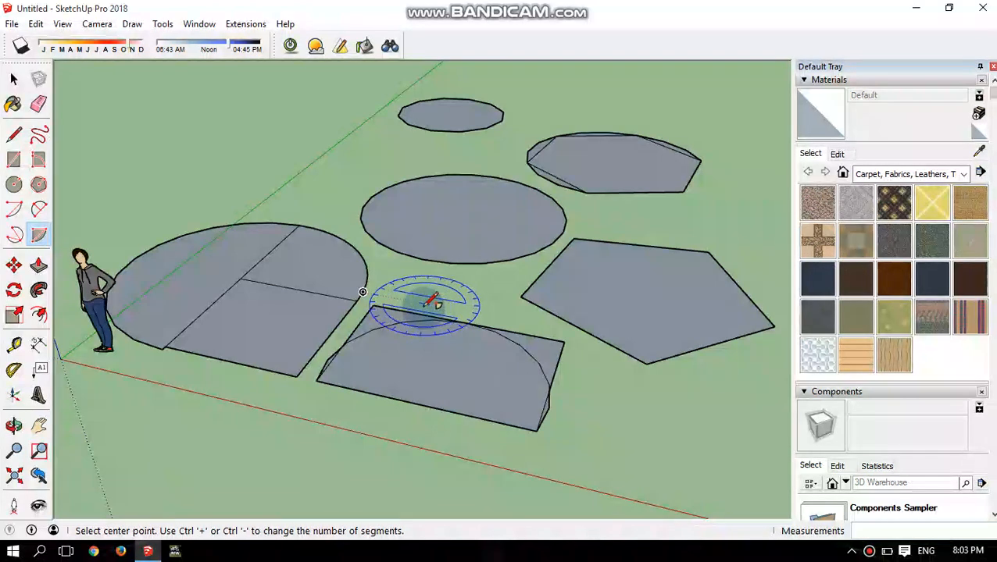
# Step back through the earlier camera views with the Previous view command
pyautogui.click(41, 477)
pyautogui.press('c')
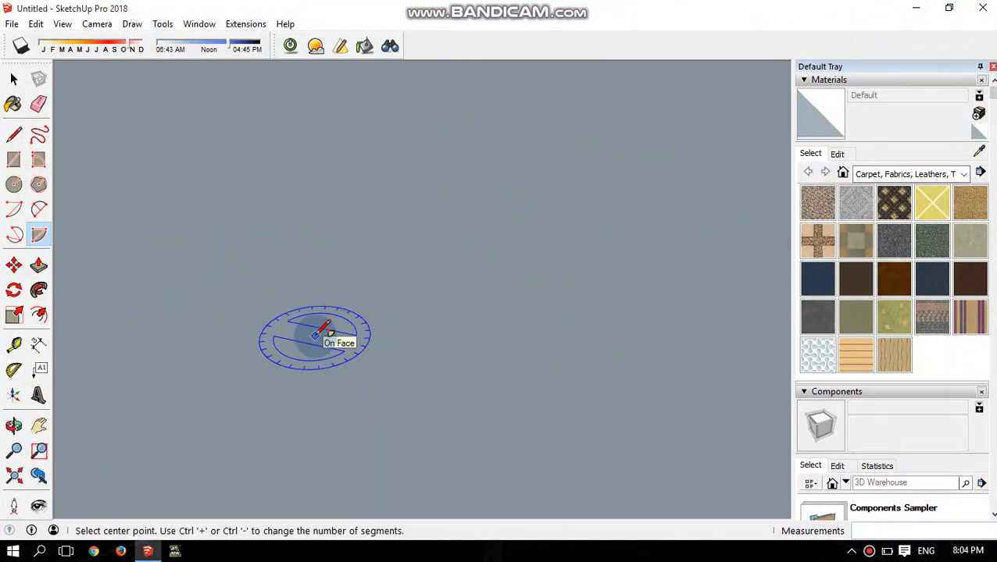
pyautogui.click(38, 476)
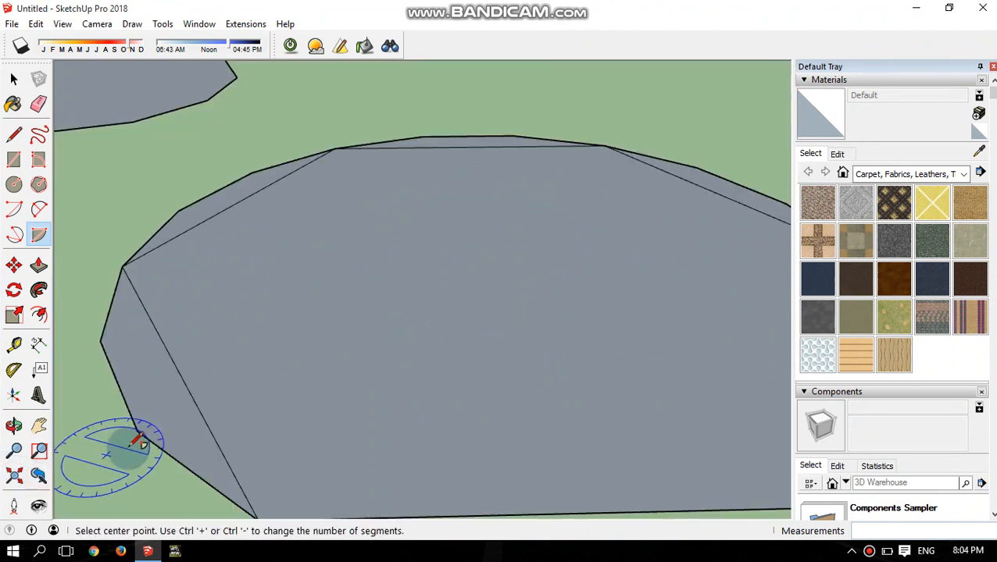
pyautogui.click(39, 476)
pyautogui.click(40, 477)
pyautogui.click(39, 476)
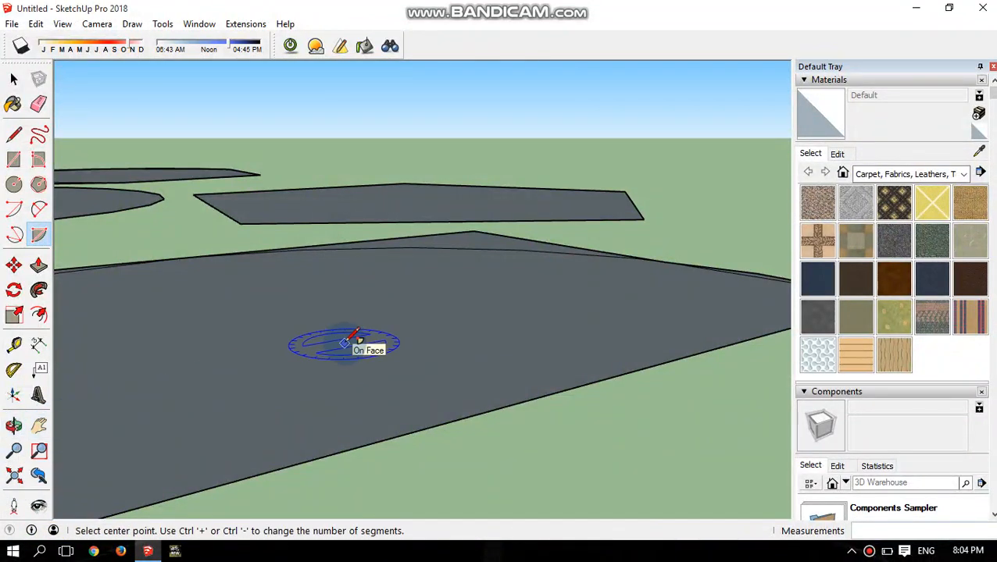
# Zoom out from the second rectangle, and orbit and pan around the figure and shapes from a low viewpoint
pyautogui.press('o')
pyautogui.moveTo(341, 342); pyautogui.dragTo(439, 331)
pyautogui.press('c')
pyautogui.scroll(-6, 425, 336)
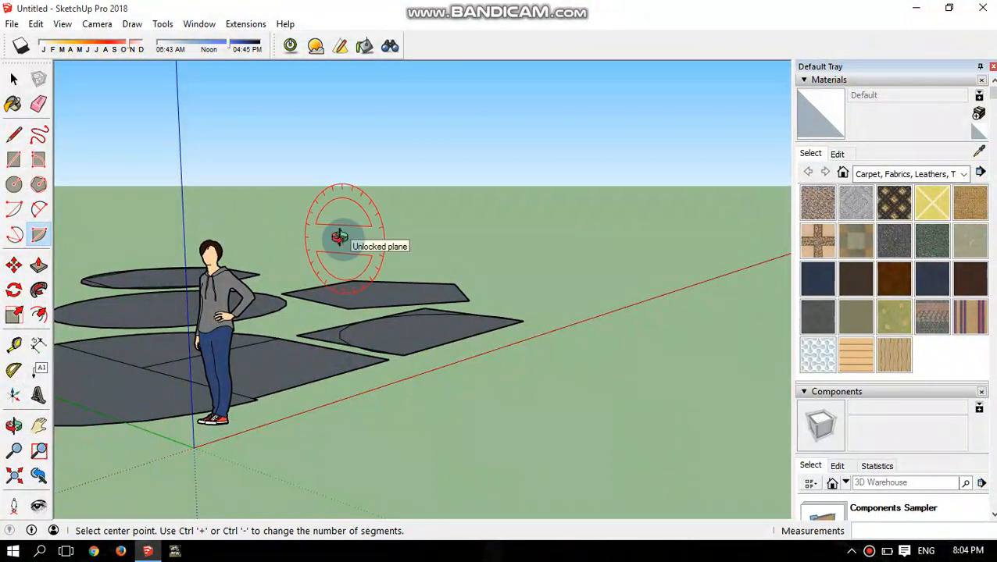
pyautogui.press('o')
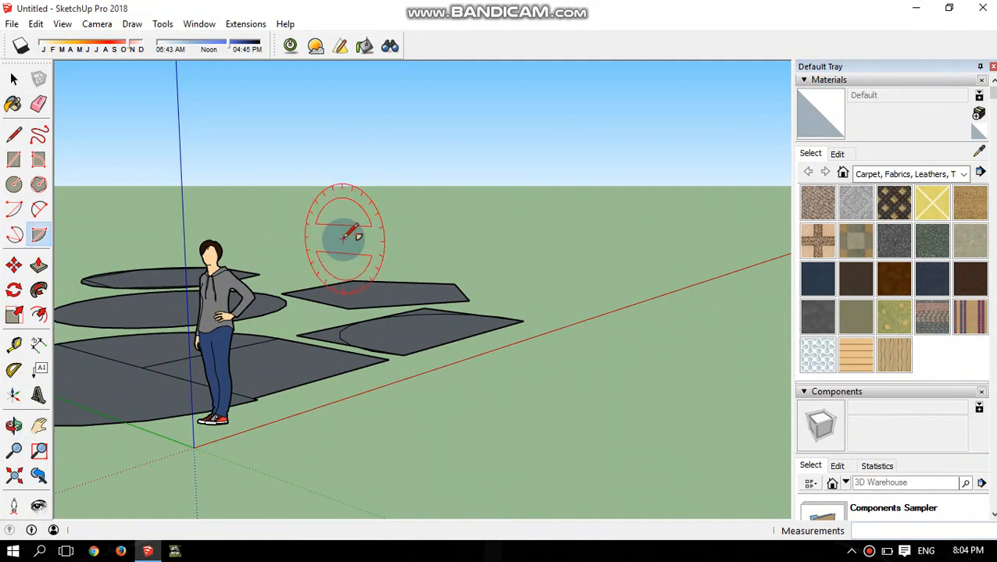
pyautogui.moveTo(340, 264); pyautogui.dragTo(345, 267, button='middle')
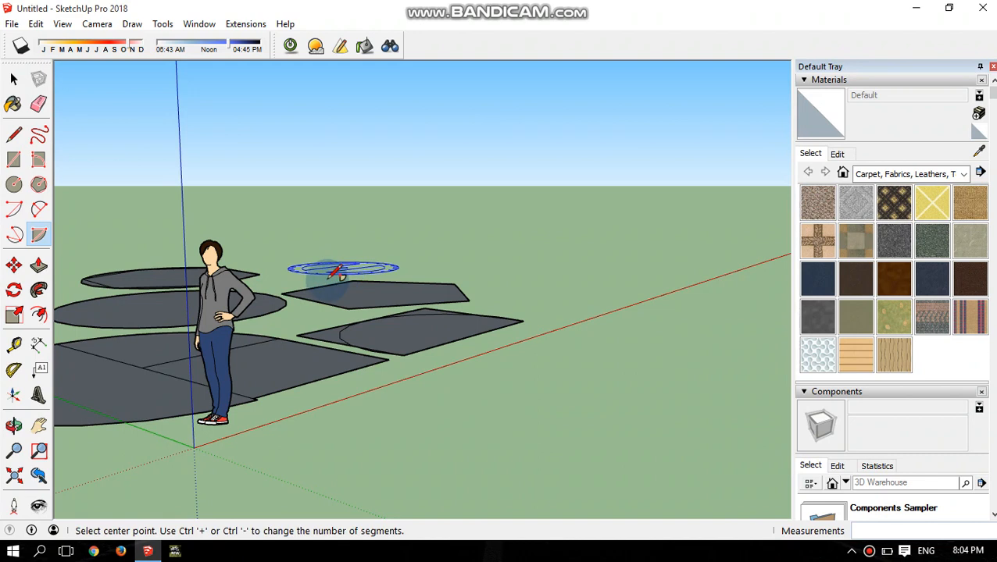
pyautogui.press('o')
pyautogui.moveTo(385, 230); pyautogui.dragTo(307, 344)
pyautogui.keyDown('shift'); pyautogui.moveTo(307, 344); pyautogui.dragTo(502, 234, button='middle'); pyautogui.keyUp('shift')
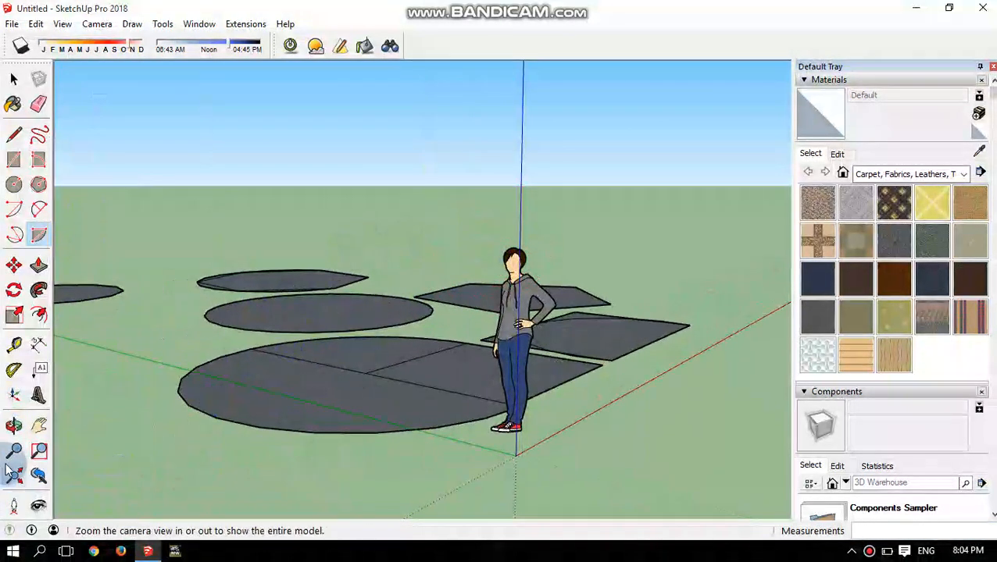